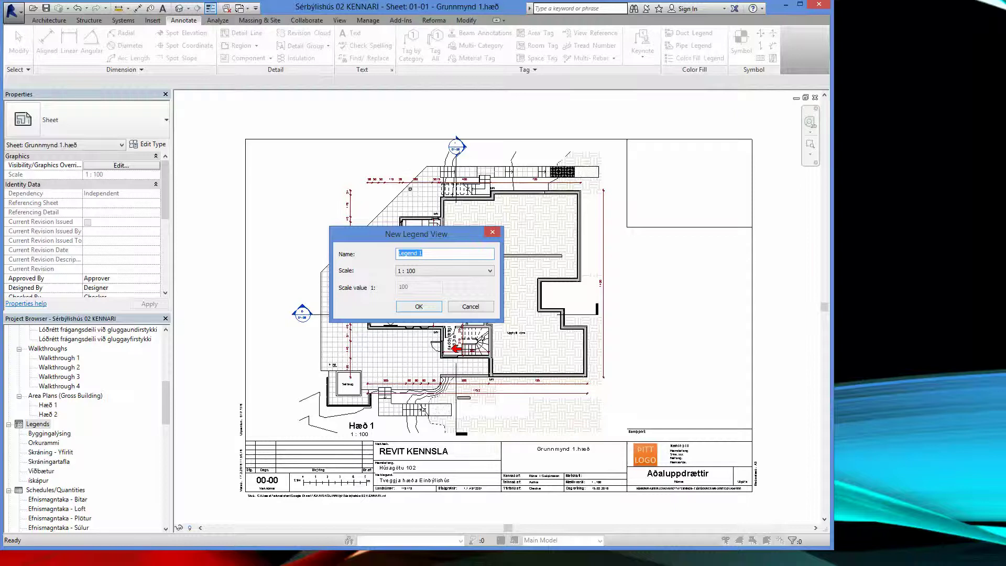
Create a new legend view named Skýringar at a scale of 1:100.
click(384, 255)
text(Skyringar)
click(433, 308)
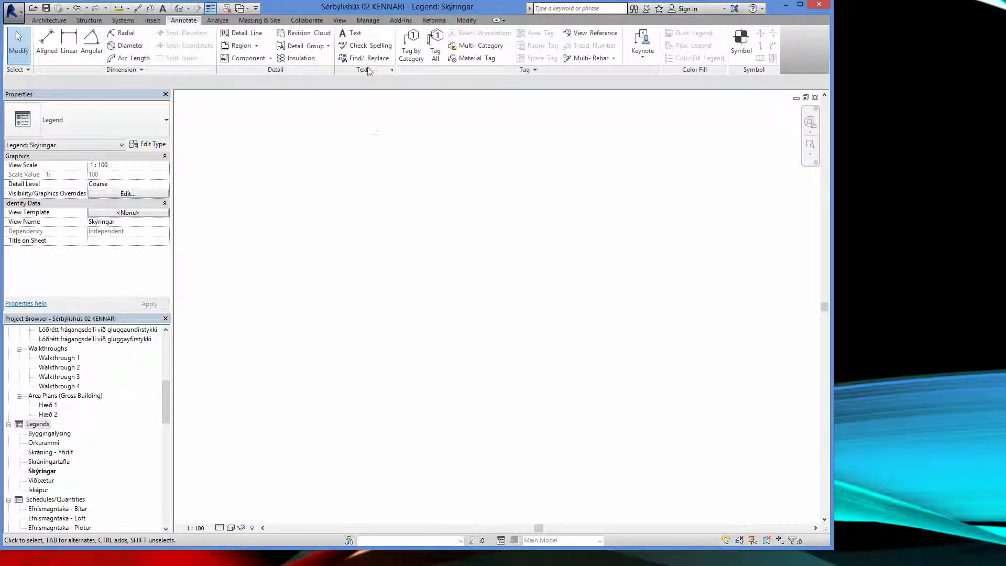
click(355, 35)
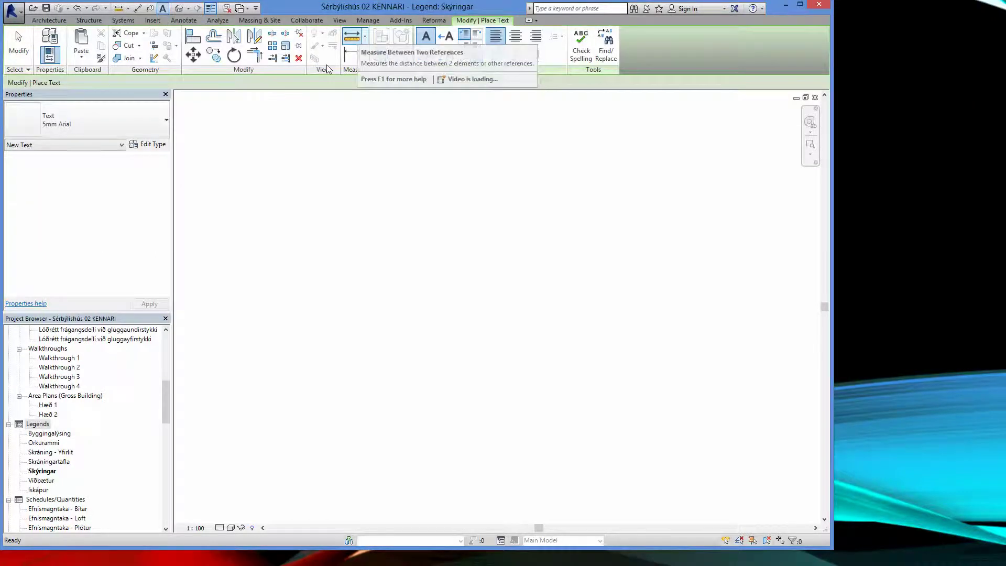
click(46, 127)
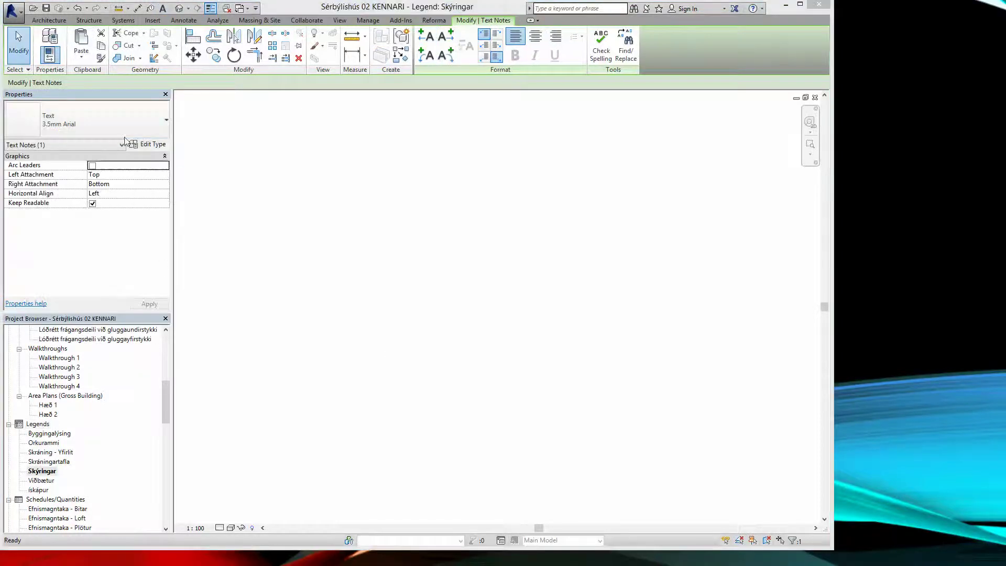
click(124, 126)
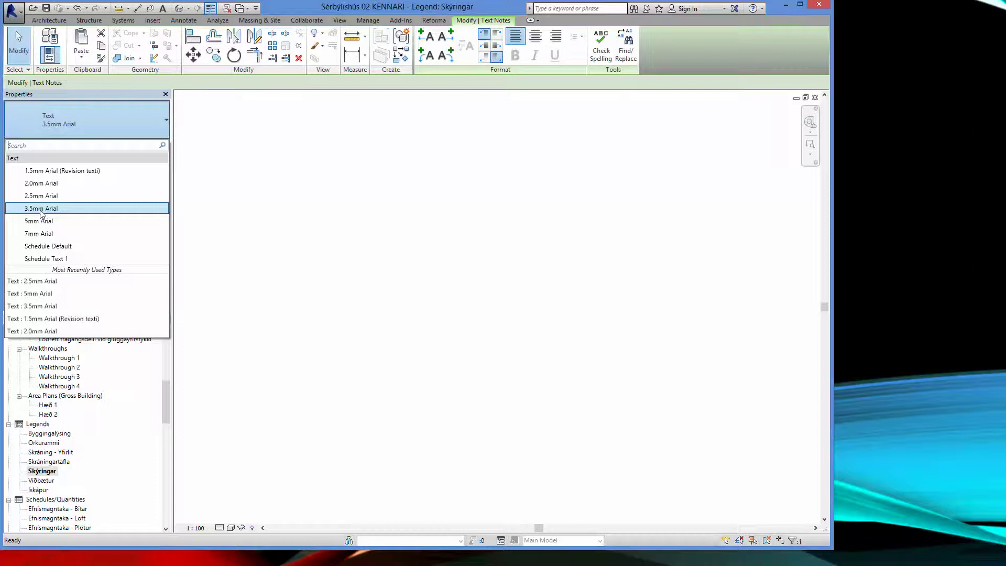
click(41, 210)
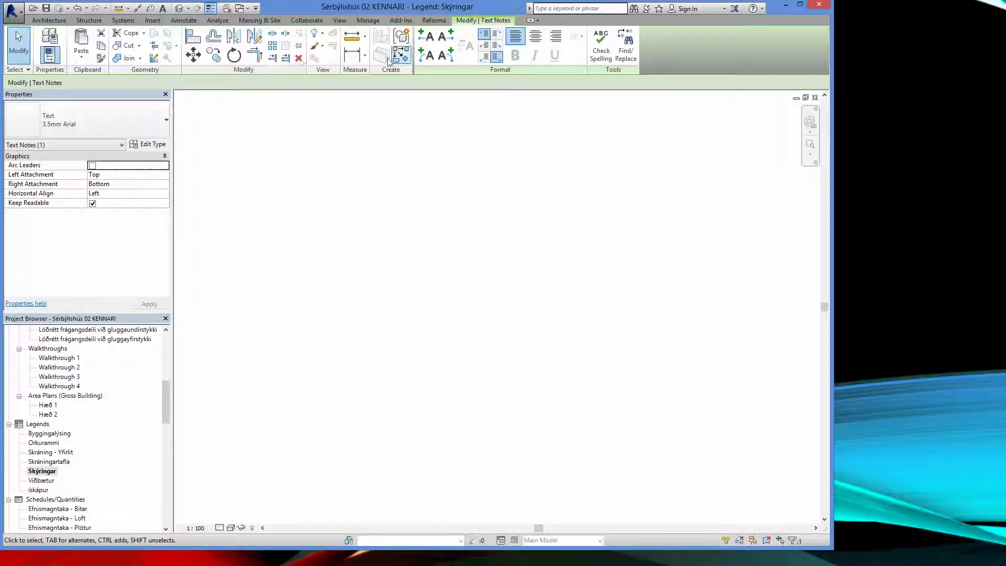
click(357, 199)
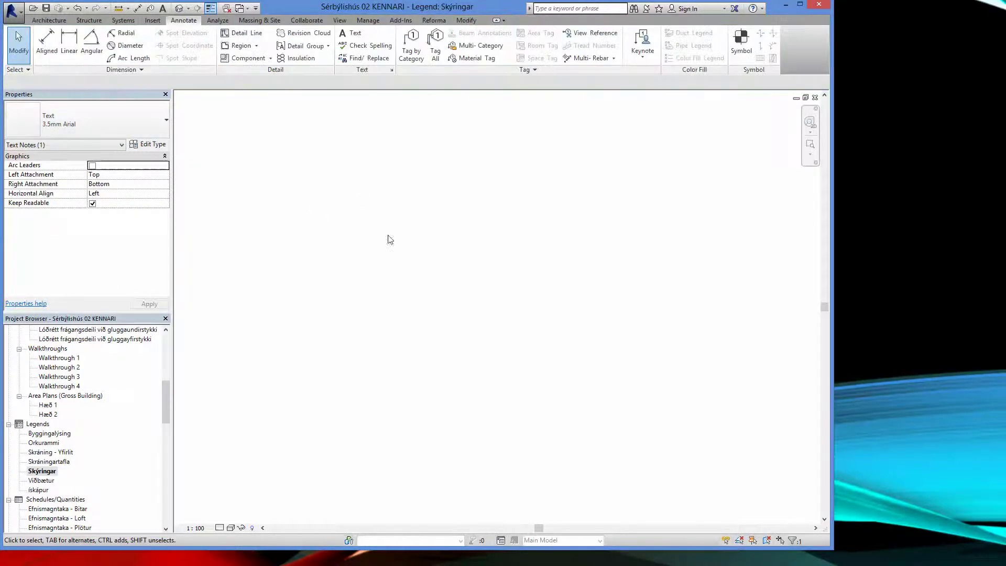
Start a wrapping text note of type 3.5mm Arial in the middle of the empty legend view.
click(351, 34)
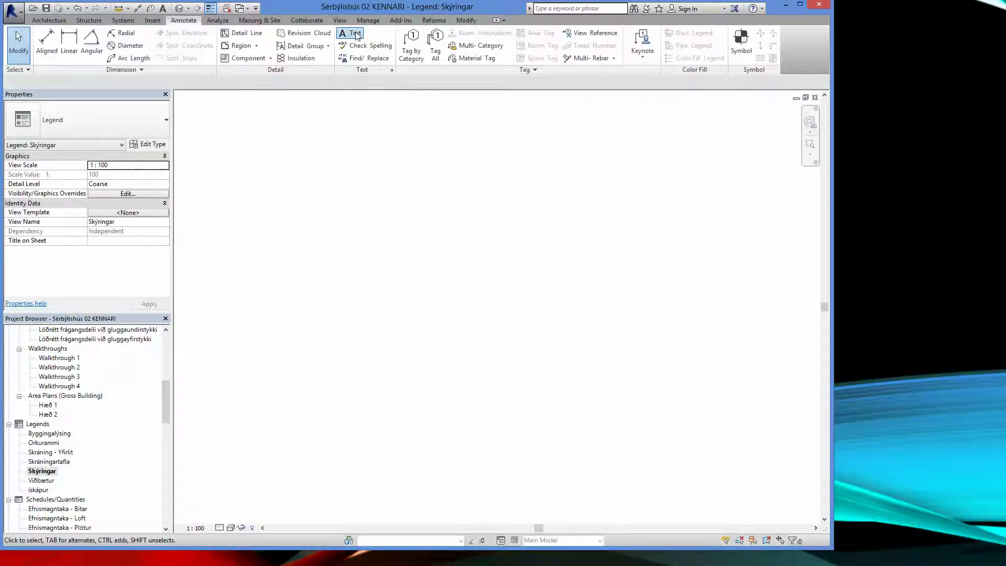
click(123, 119)
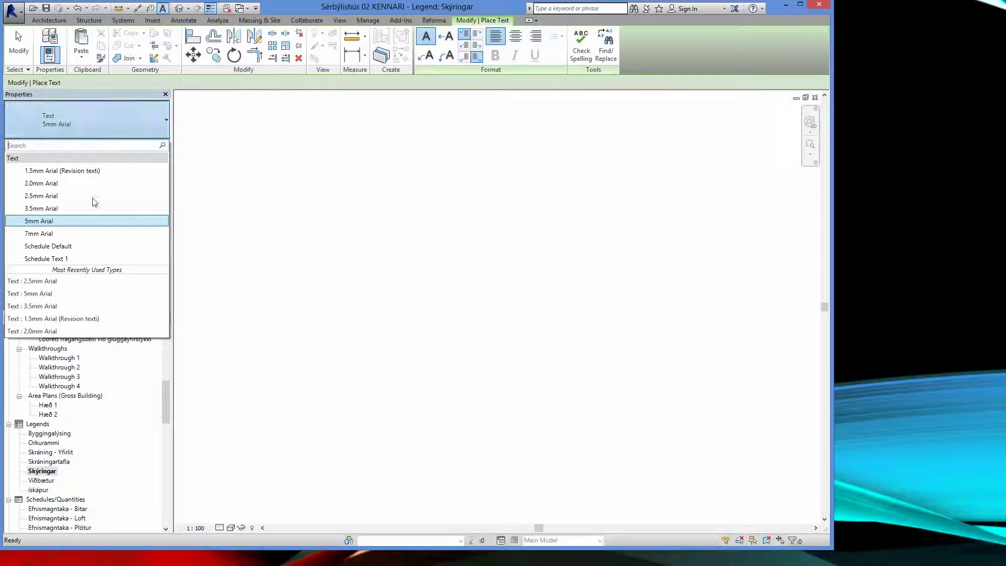
click(74, 206)
drag(371, 195, 623, 456)
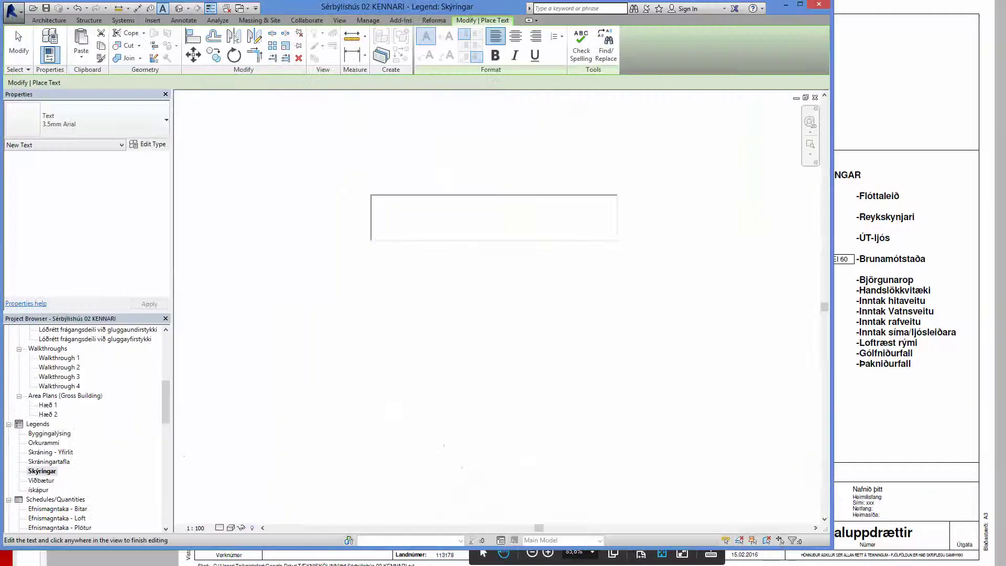
Switch to the drawing PDF in Acrobat Reader, shift its window so the SKÝRINGAR list shows beside Revit, and return to the text note.
key(alt+Tab)
click(954, 51)
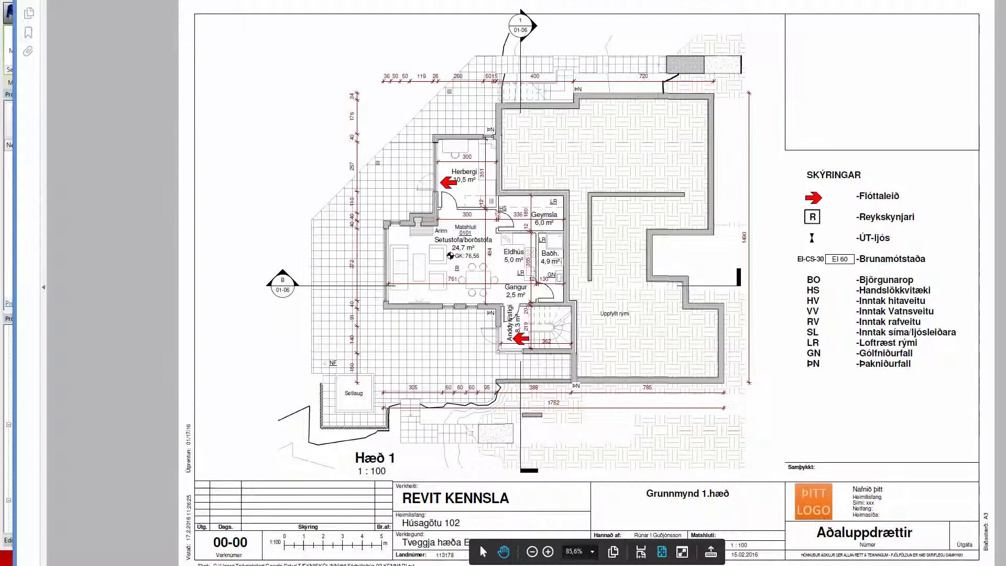
drag(388, 0, 457, 83)
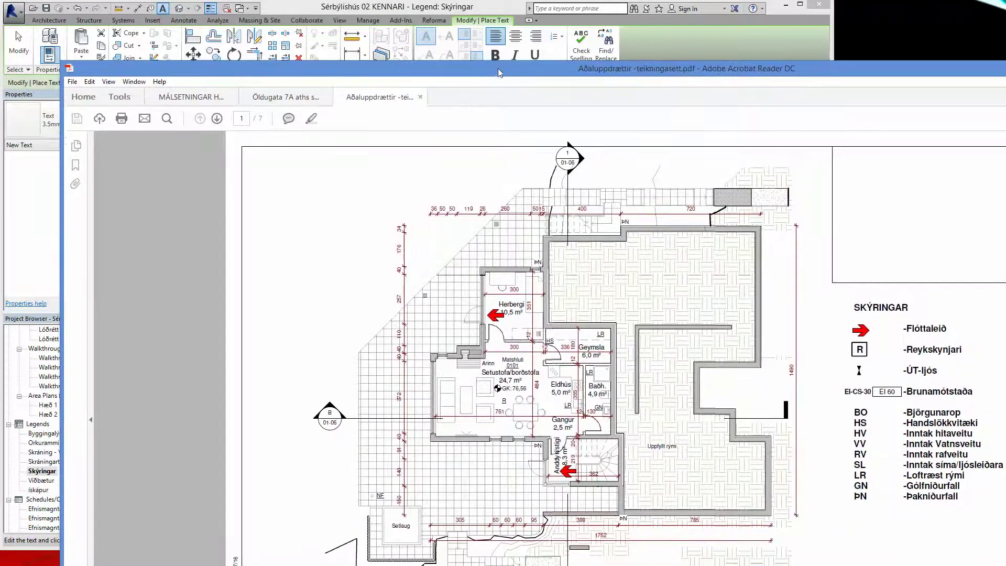
click(689, 36)
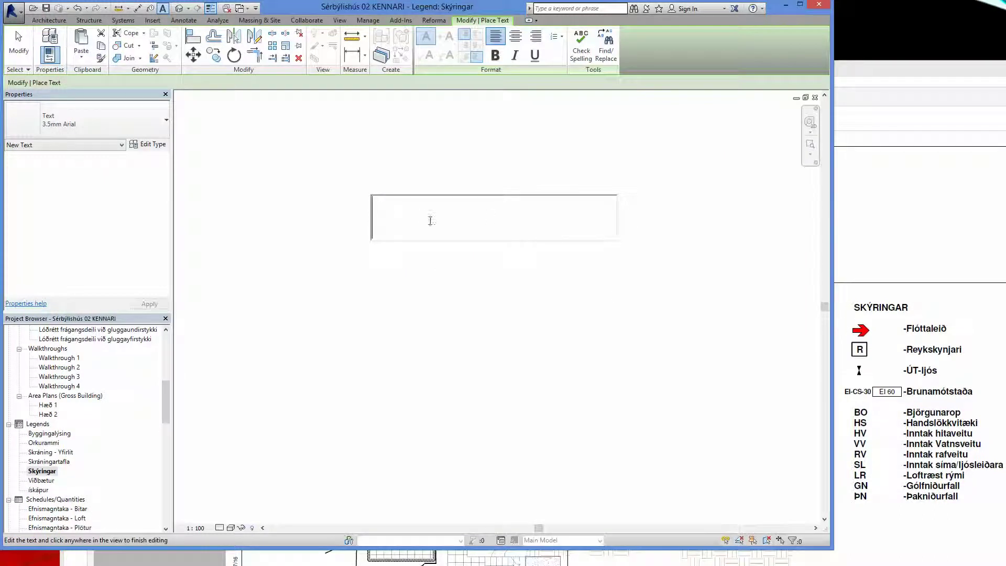
Enter the tab-indented entry "-Flóttaleið" in the text note and finish placing it.
key(Tab)
key(Tab)
text(-Flótt)
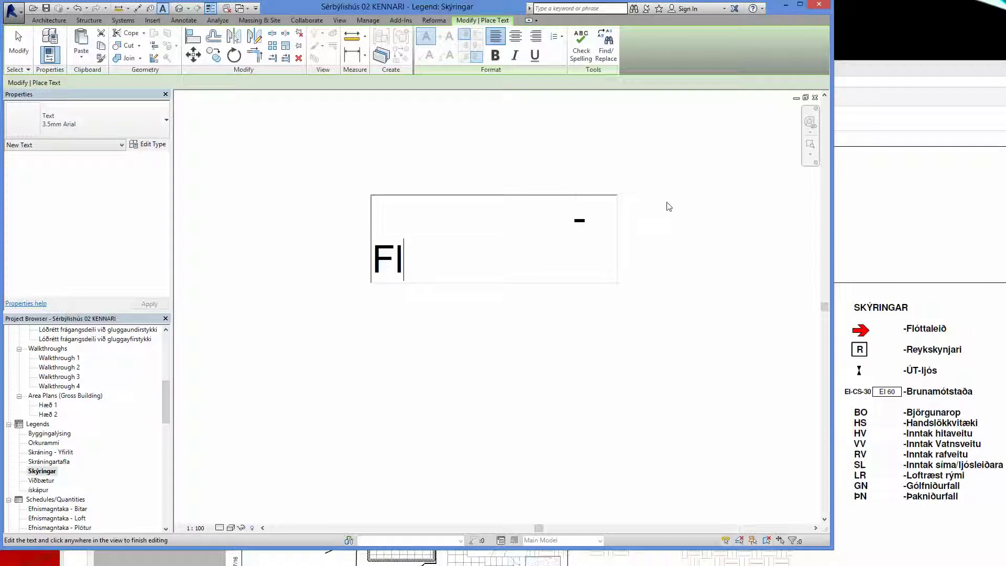
text(aleið)
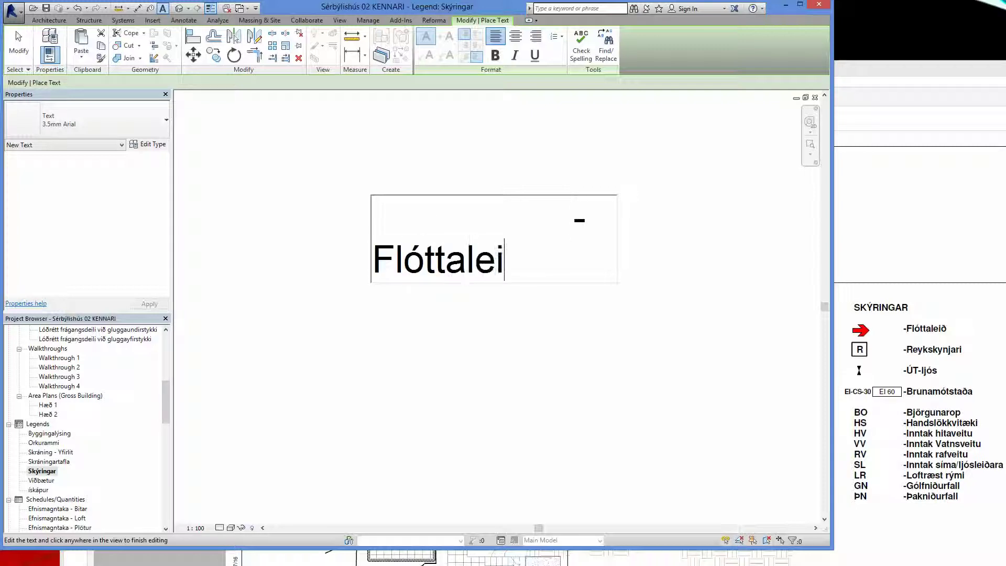
click(703, 313)
scroll(702, 313, down, 5)
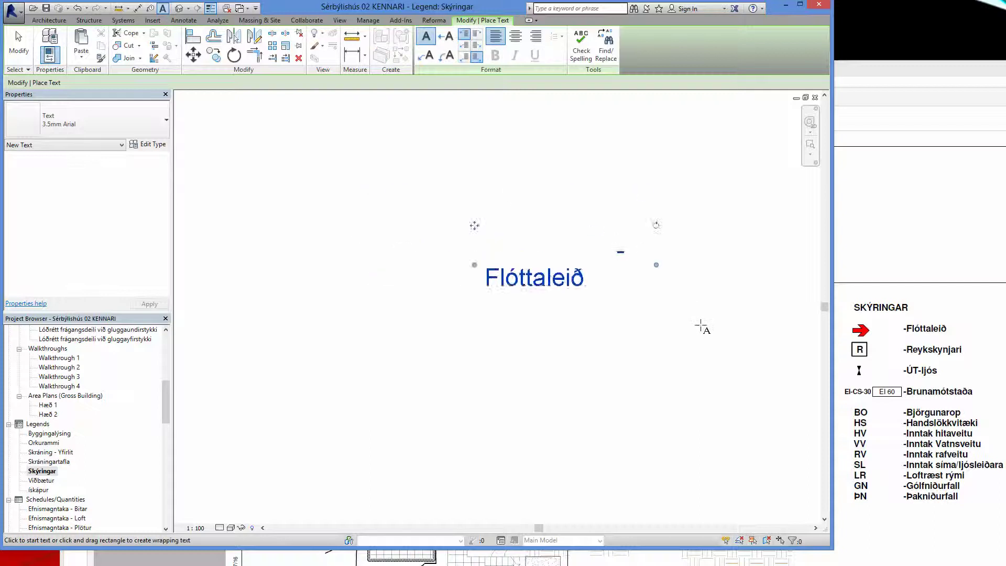
middle_drag(696, 328, 496, 316)
key(Escape)
key(Escape)
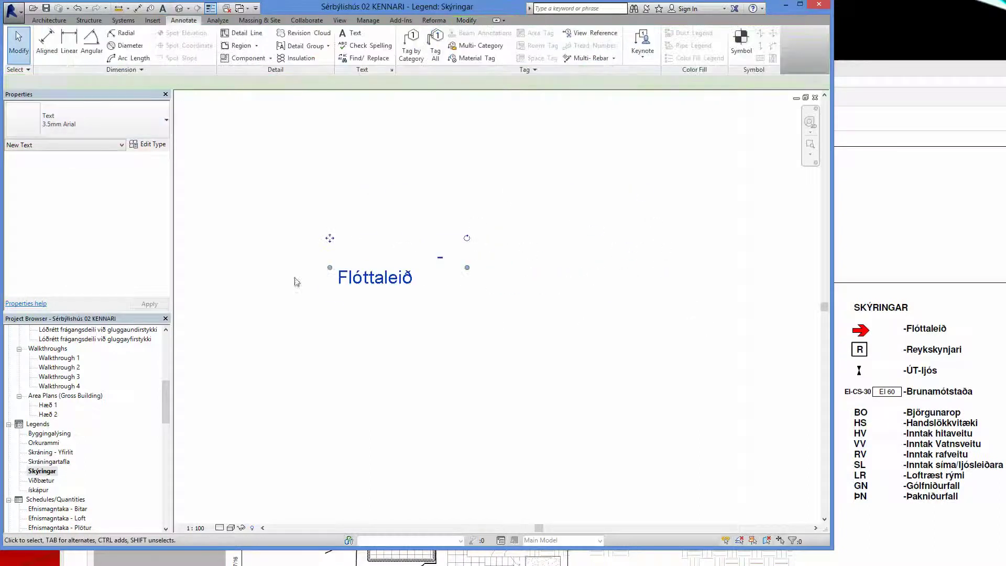
Widen the text note so the "-Flóttaleið" entry fits on a single line.
click(475, 283)
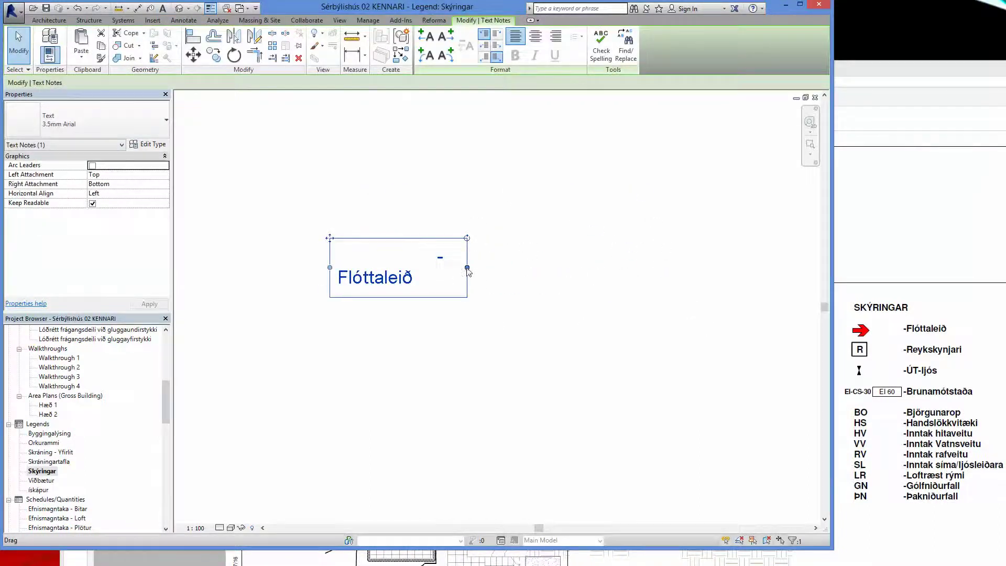
drag(468, 271, 681, 275)
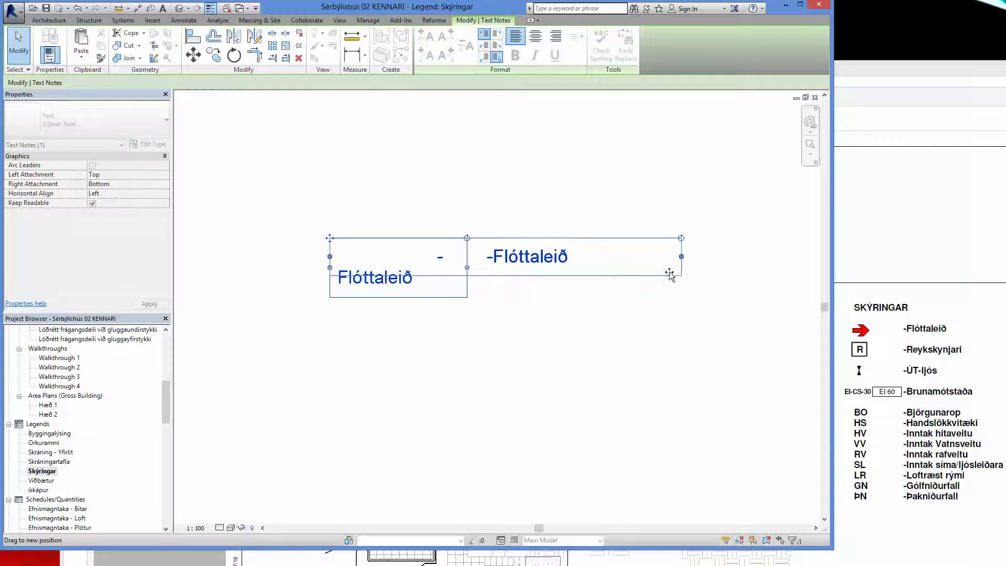
click(519, 353)
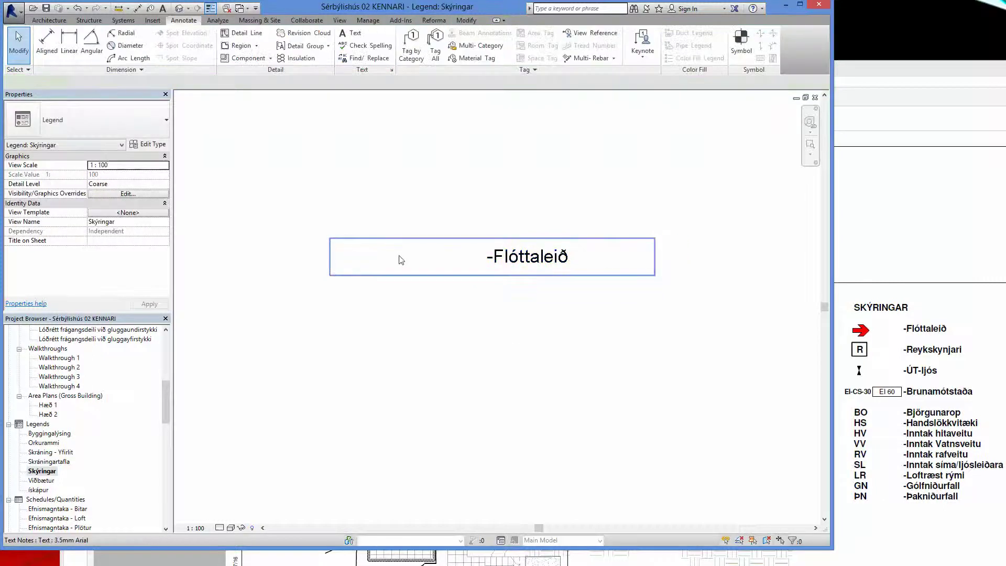
Reopen the note for editing and add the indented entry "-Reykskynjari" below a blank line after "-Flóttaleið".
double_click(342, 256)
drag(342, 256, 496, 257)
click(573, 261)
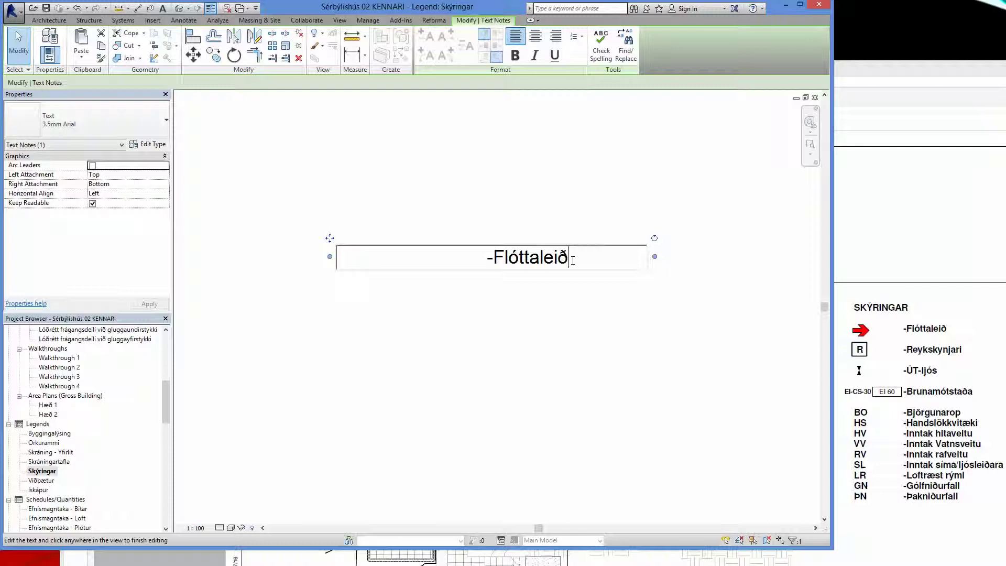
key(Return)
key(BackSpace)
key(Return)
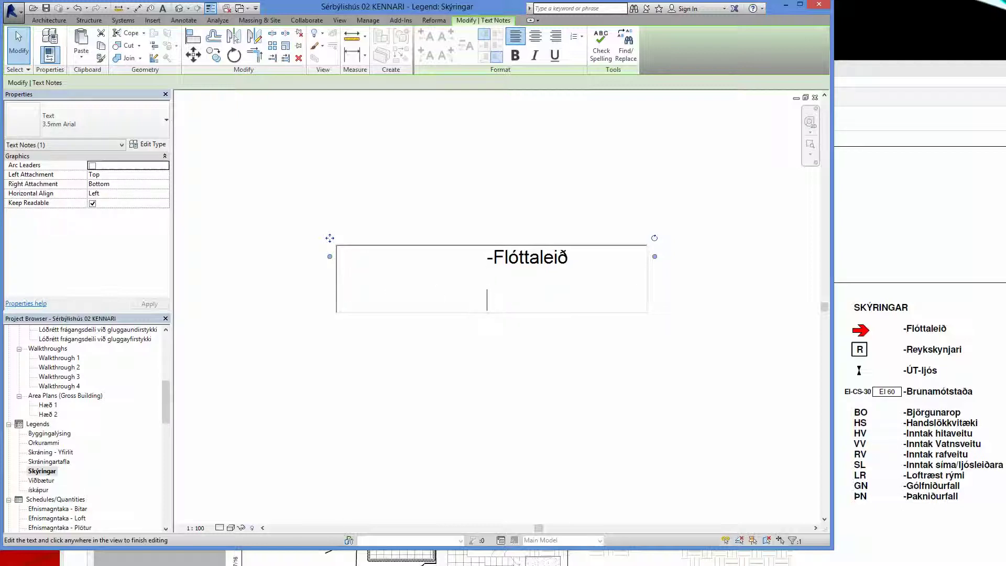
text(-Reykjs)
key(BackSpace)
key(BackSpace)
text(skynjari)
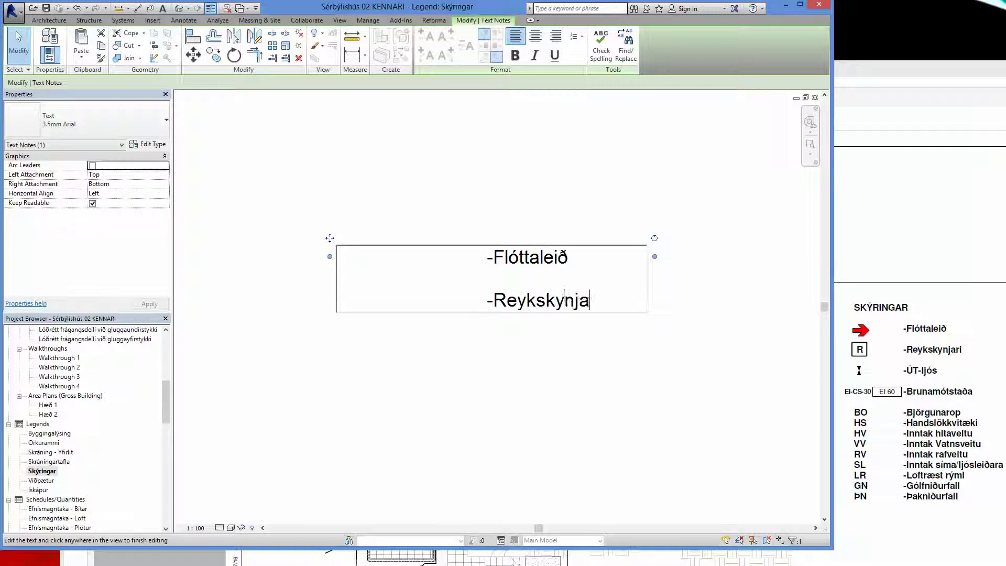
Add the indented entry "-ÚT-ljós" to the note, leaving a blank line after "-Reykskynjari".
key(Return)
key(Return)
key(Tab)
key(Tab)
key(Tab)
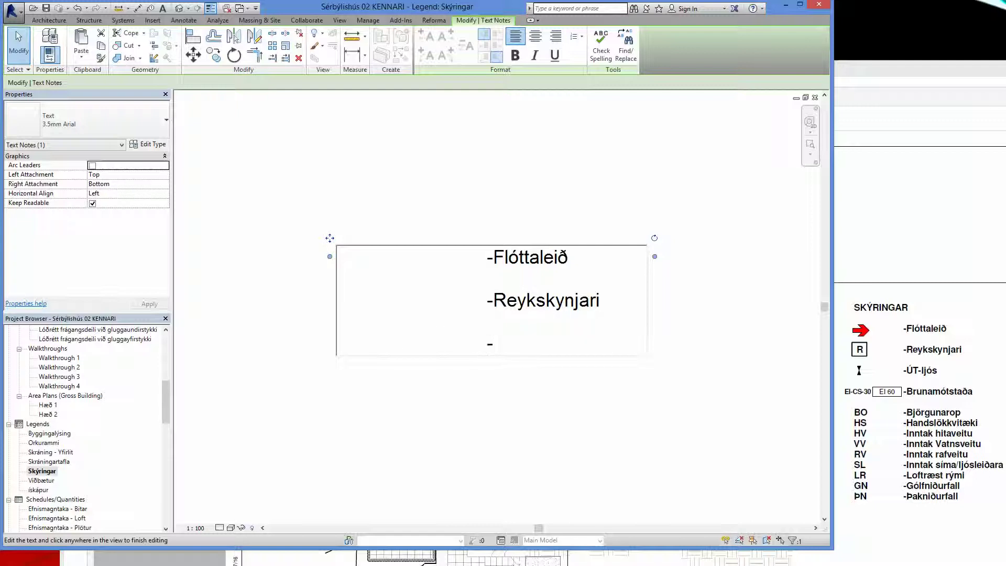
text(-ÚT)
text(´Ljós)
key(BackSpace)
key(BackSpace)
key(BackSpace)
key(BackSpace)
key(BackSpace)
text(-lk)
key(BackSpace)
key(BackSpace)
text(ljós)
Add the indented entry "-Brunamótstaða" to the note, leaving a blank line after "-ÚT-ljós".
key(Return)
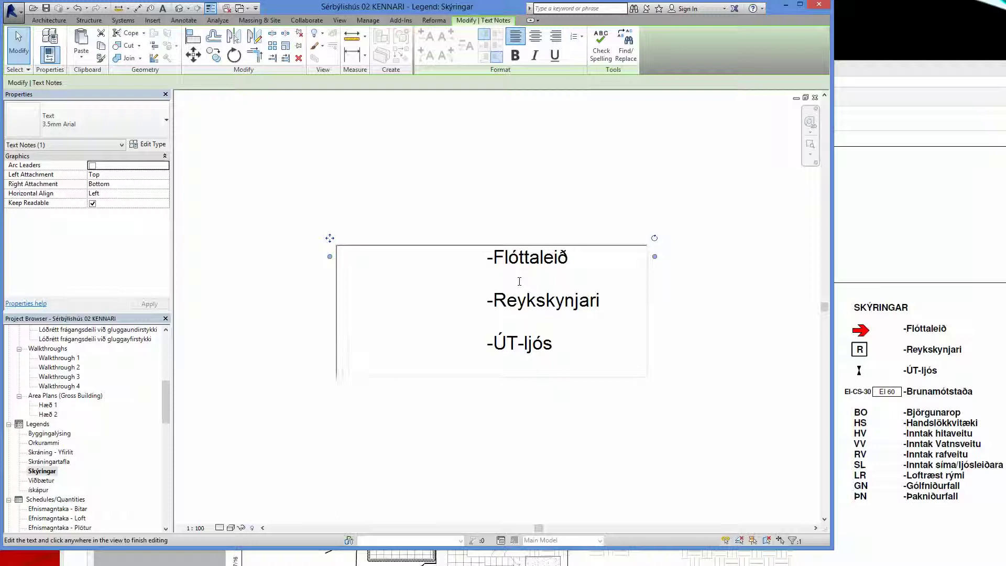
key(Tab)
key(Tab)
text(-Bru)
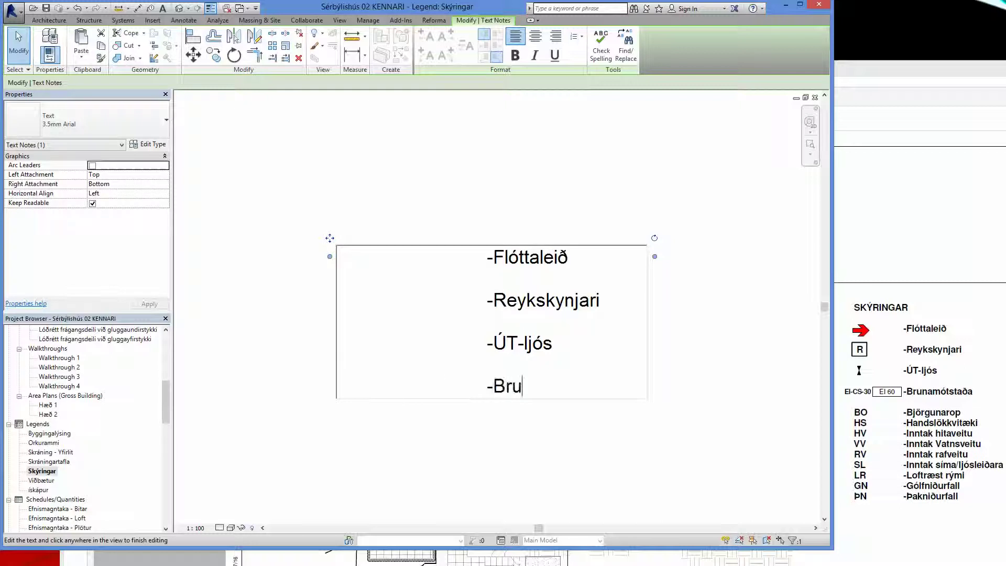
text(namótst)
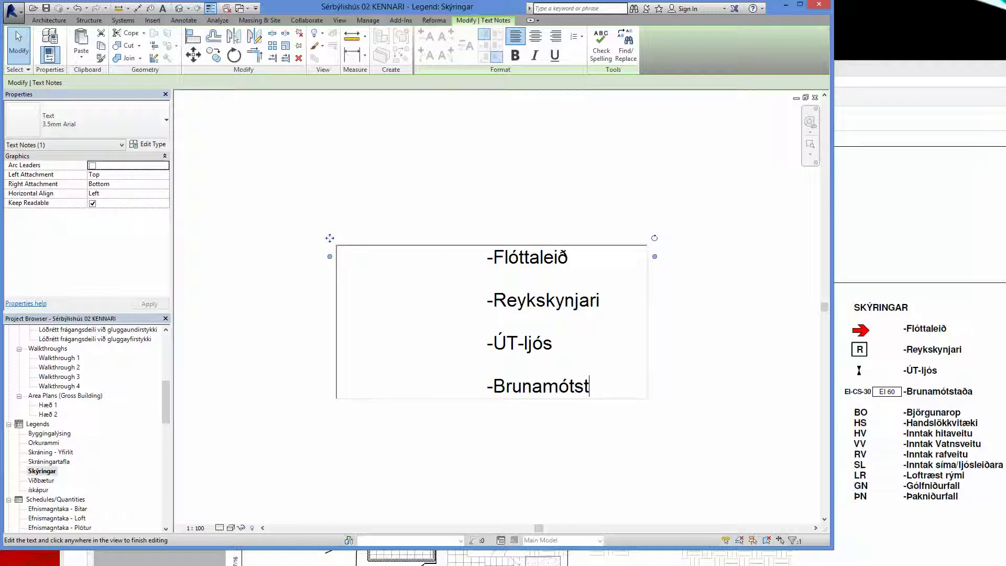
text(aða)
Below a blank line, add two abbreviation rows to the note: "BO" with "-Björgunarop" and "HS" with "-Handslökkvitæki", descriptions aligned by tabs.
key(Return)
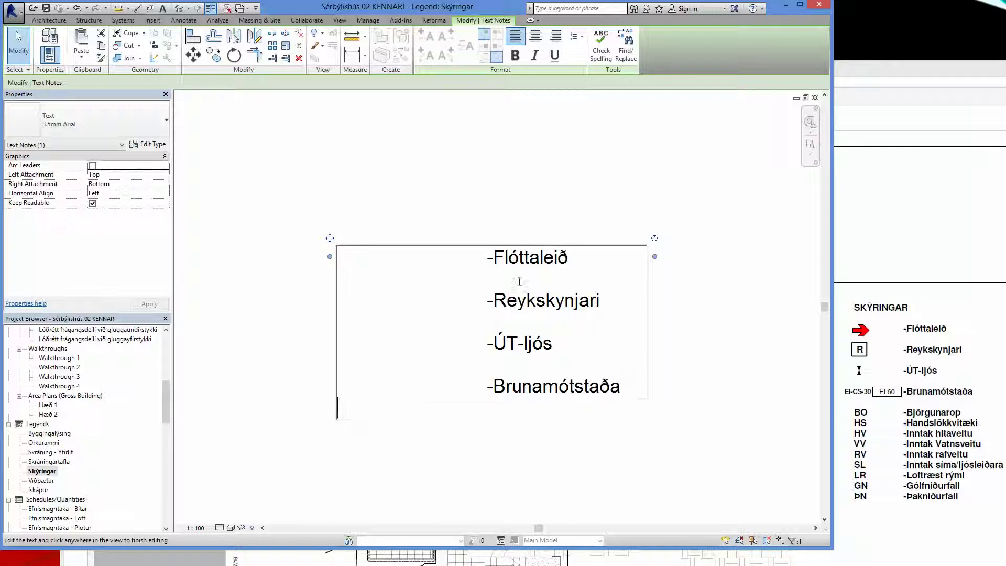
key(Return)
key(Tab)
text(BO )
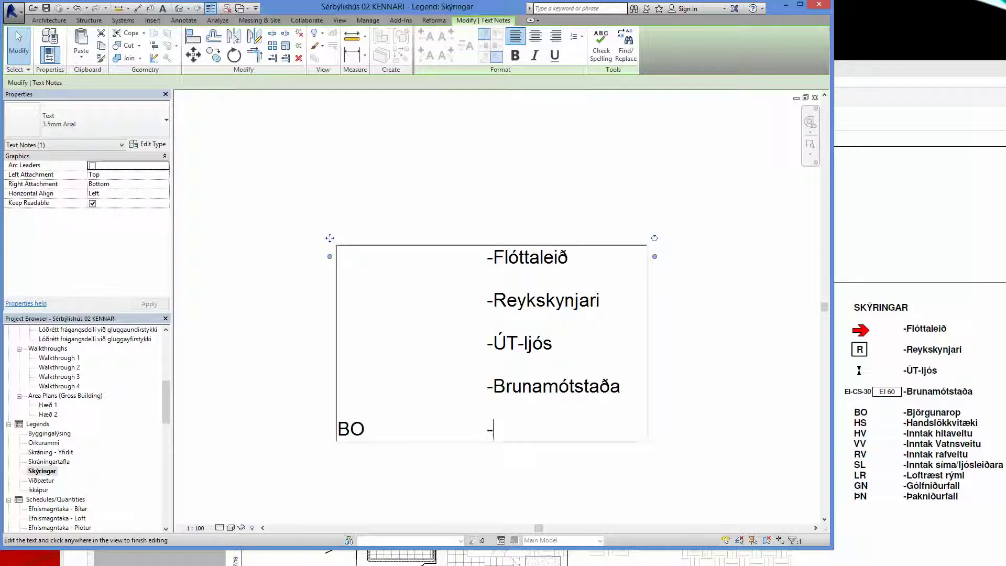
text(-Björgunarop)
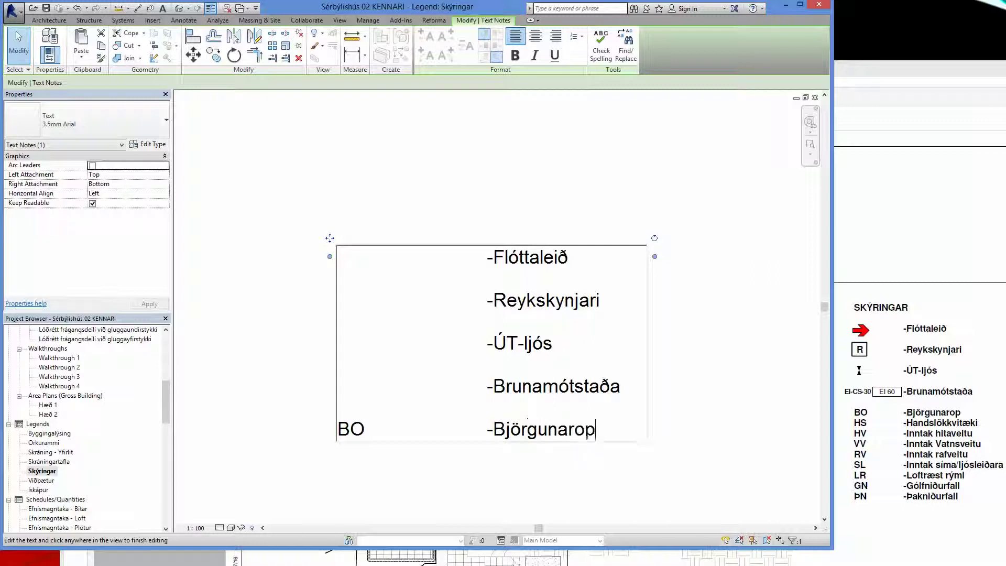
key(Return)
text(HS -)
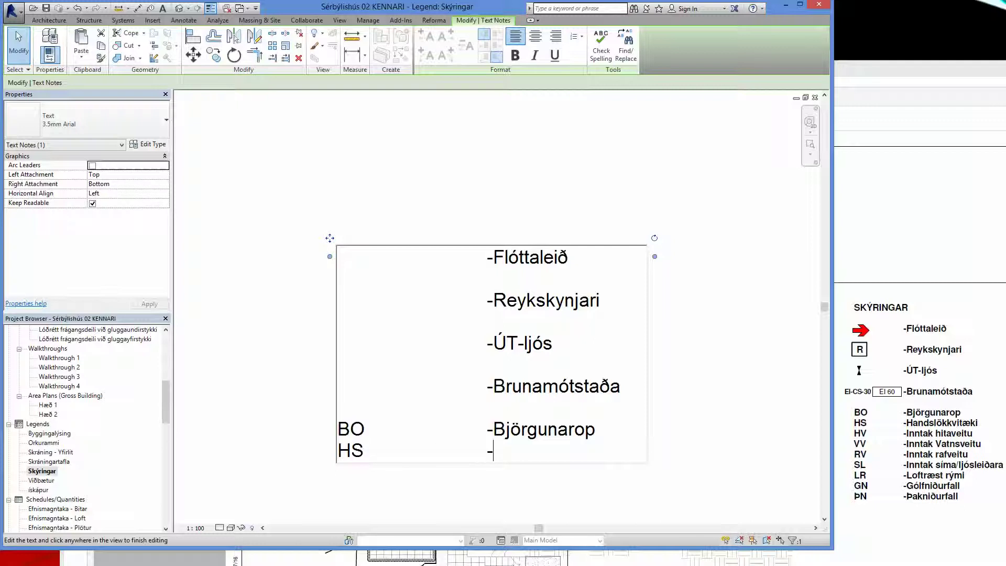
text(Handslökkvitæ)
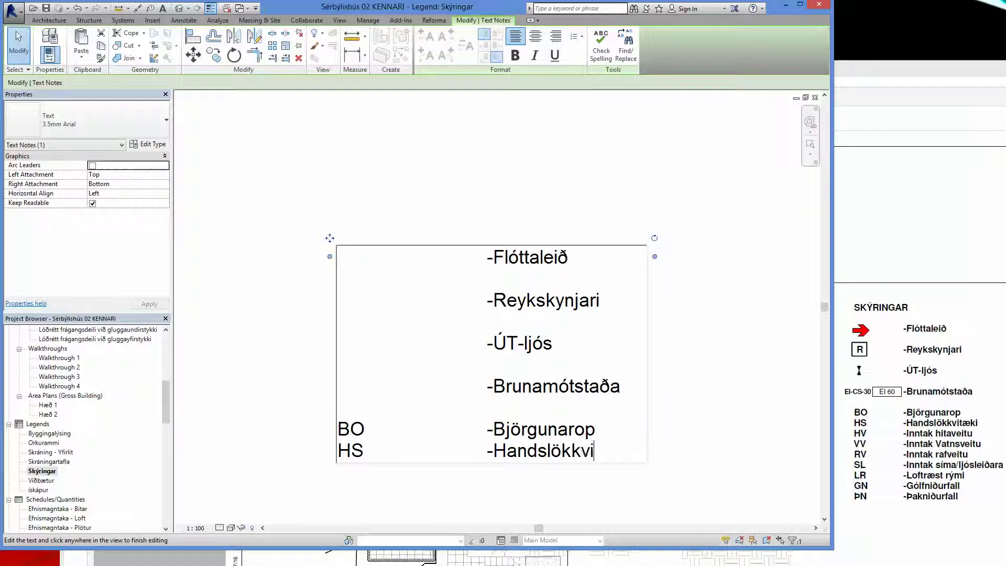
text(ki)
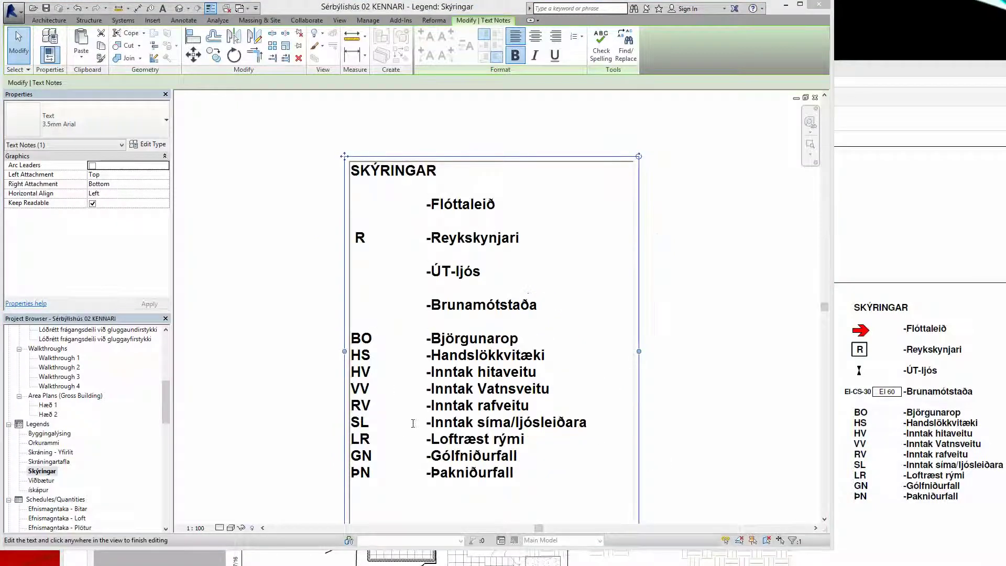
Check the R marker and the SKÝRINGAR heading in the completed bold legend note, and close its text editing.
double_click(359, 238)
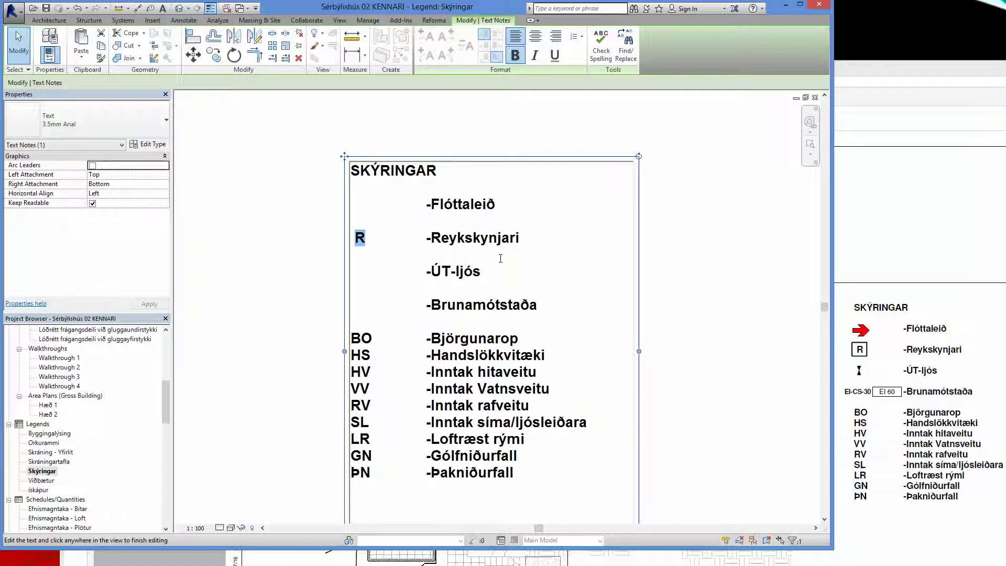
drag(441, 171, 225, 192)
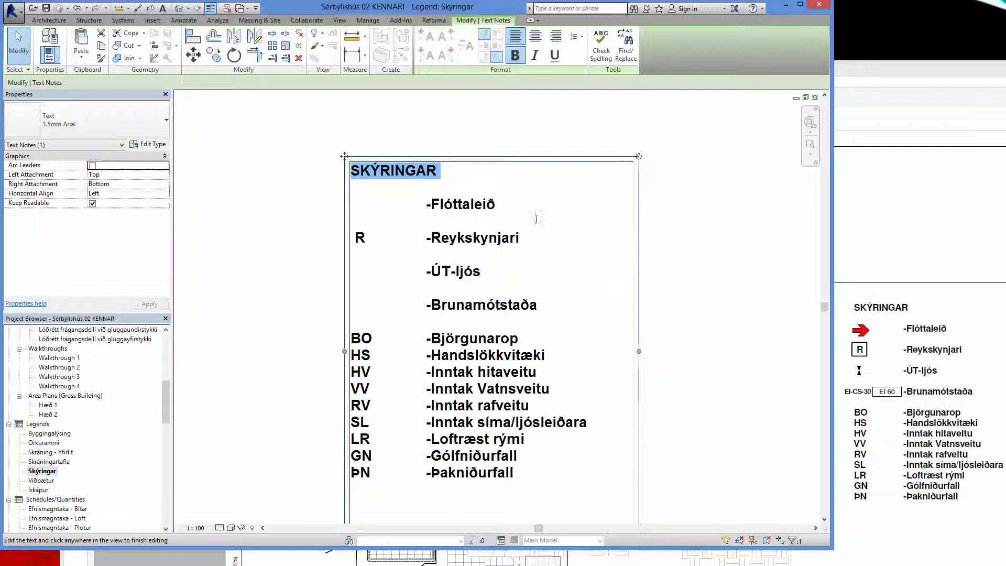
click(293, 229)
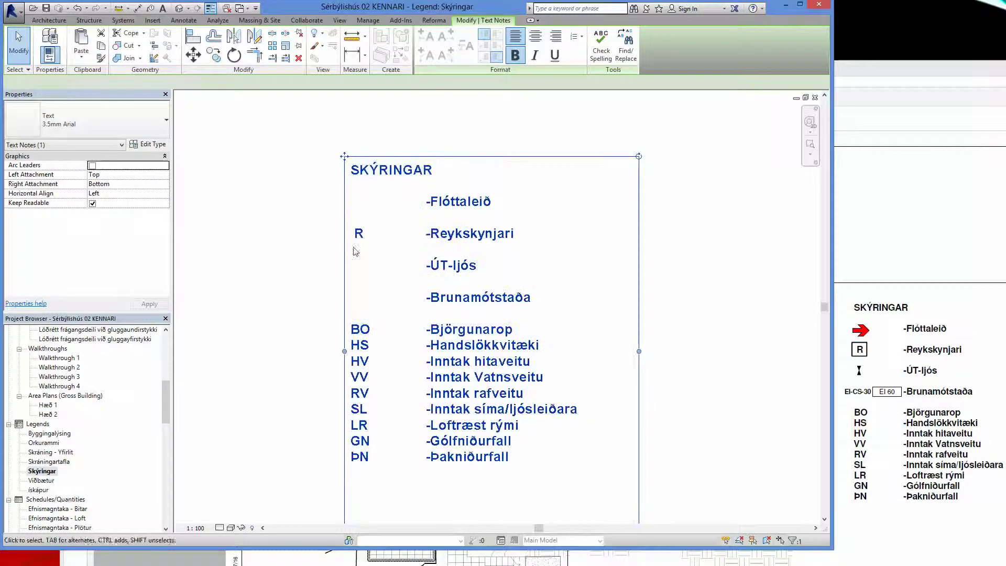
Check which text type the main legend note uses, keeping it at 3.5mm Arial.
click(309, 255)
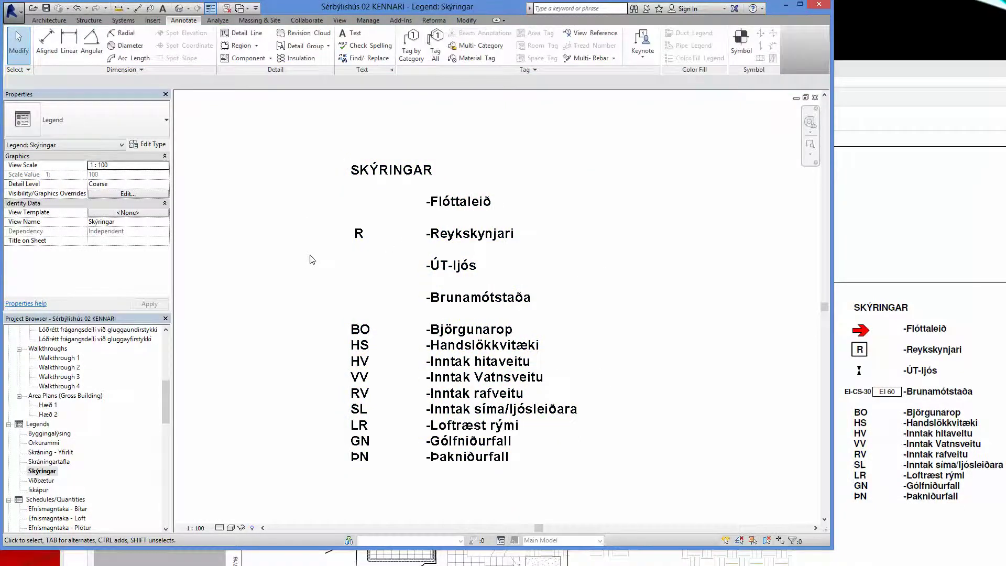
scroll(381, 278, down, 2)
middle_drag(381, 278, 455, 265)
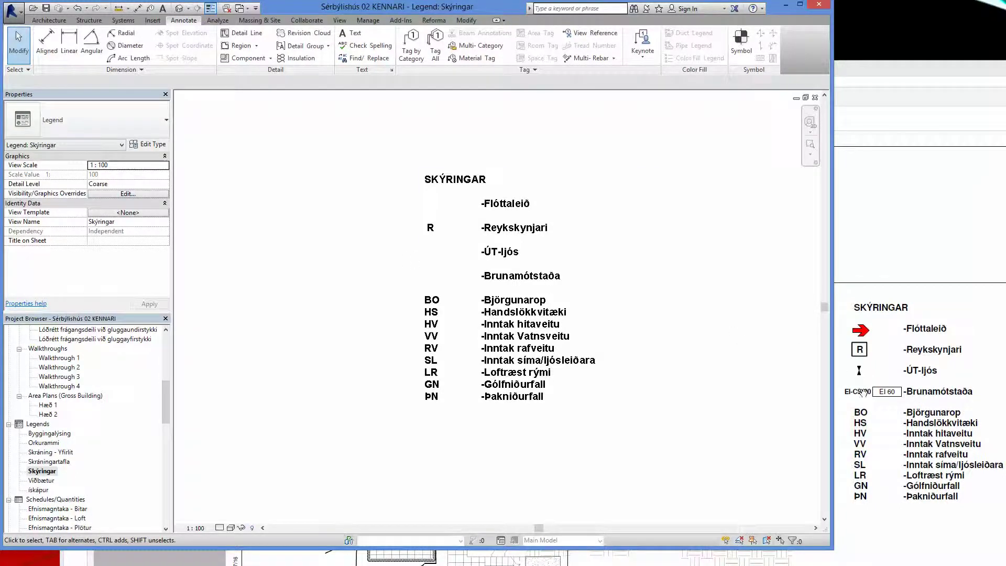
double_click(430, 265)
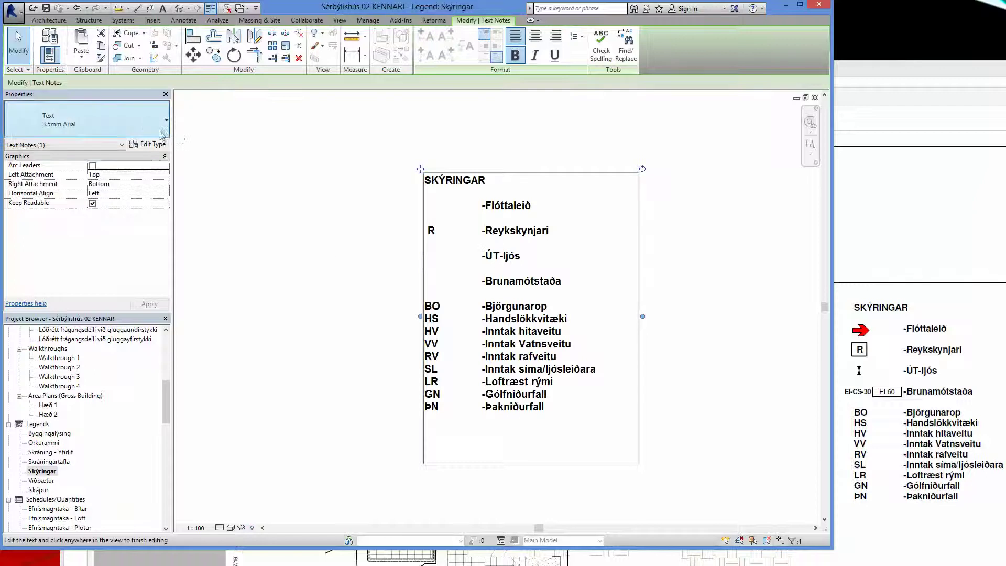
click(162, 132)
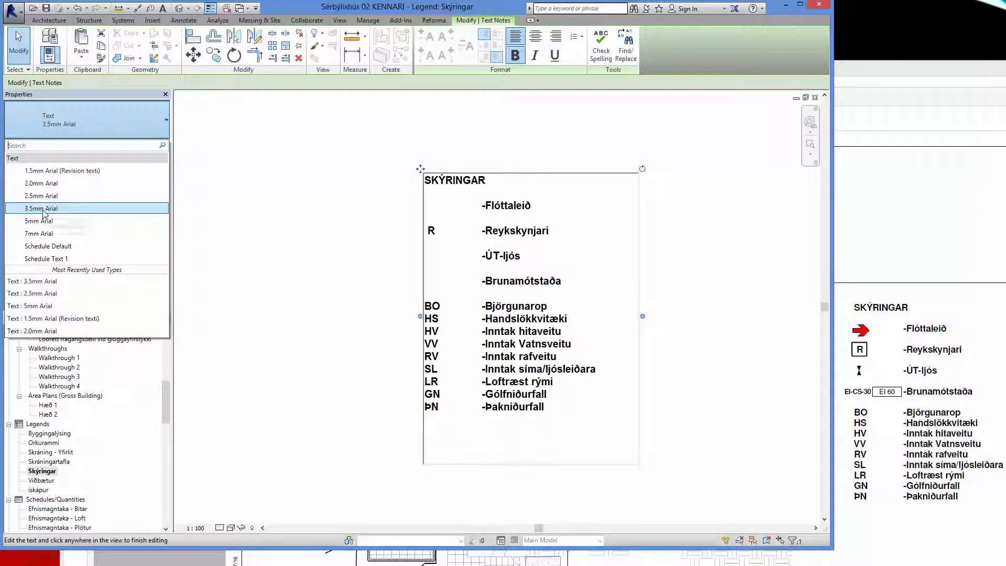
click(44, 213)
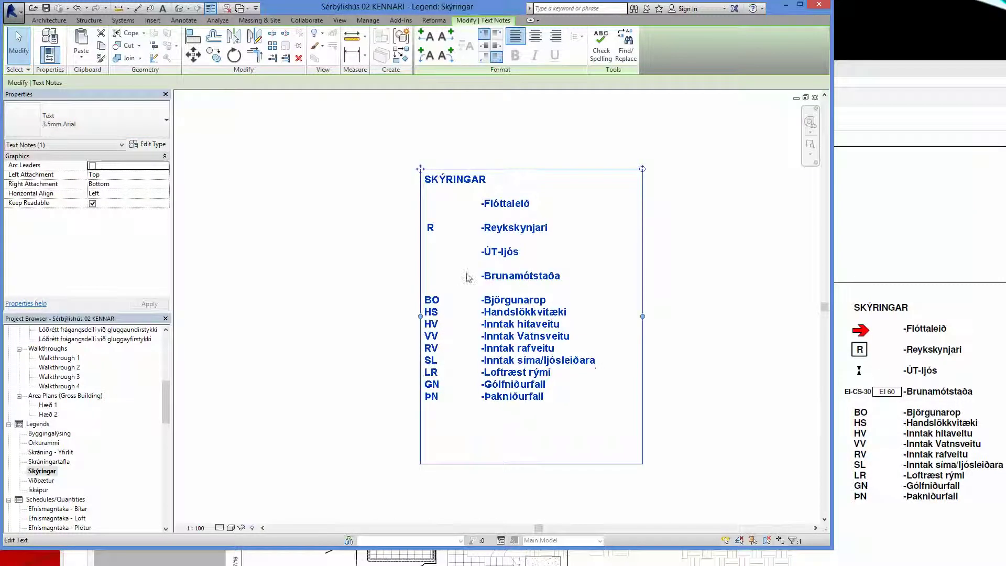
click(322, 286)
Place a text note "EI-CS-30" in the 2.5mm Arial type in front of the "-Brunamótstaða" entry.
scroll(330, 210, up, 2)
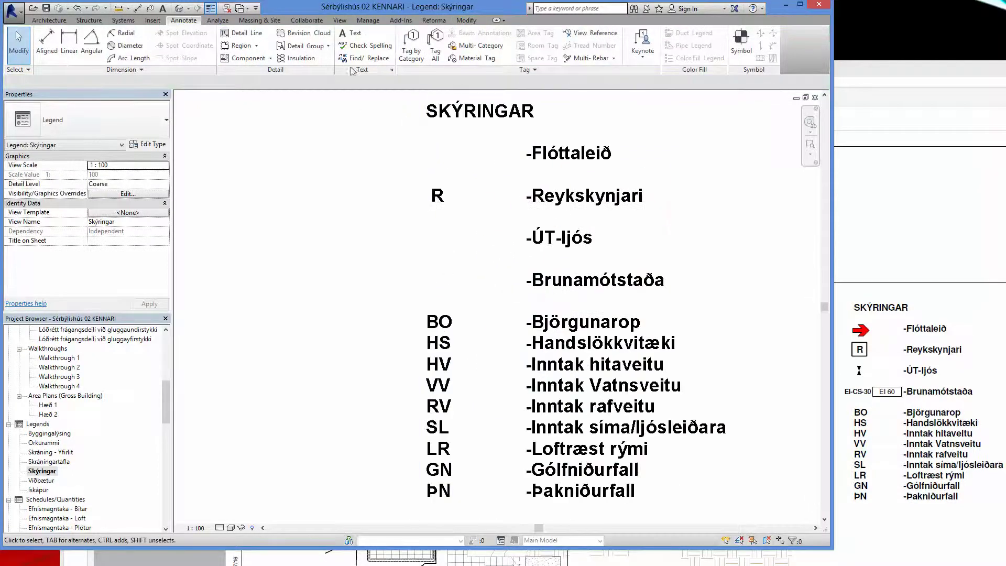
click(350, 33)
click(102, 131)
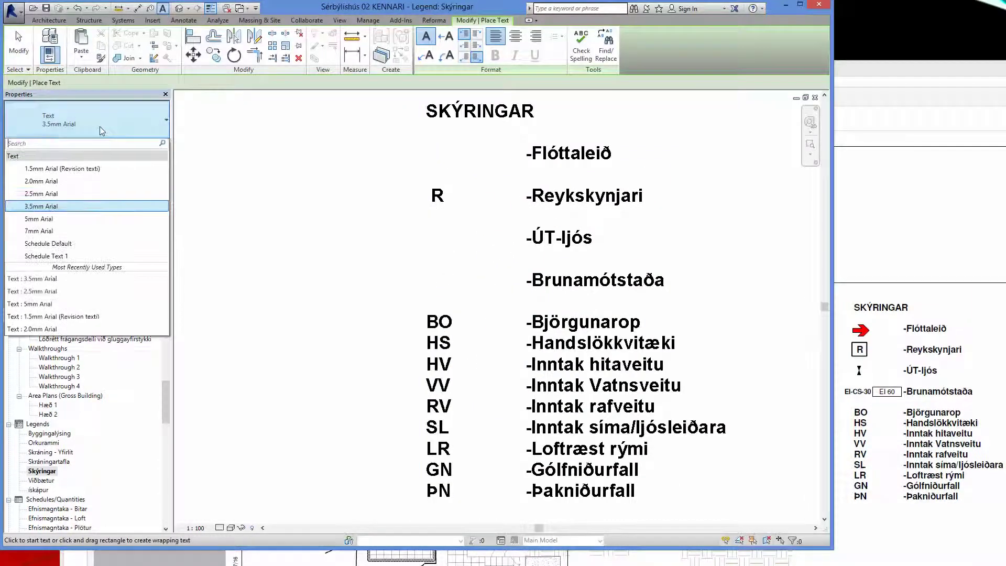
click(67, 196)
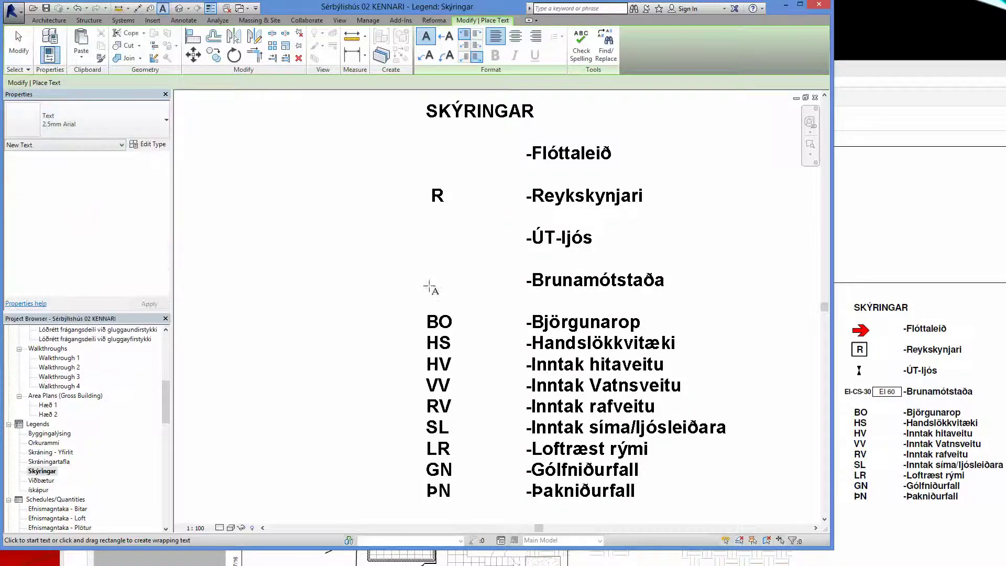
drag(404, 272, 499, 291)
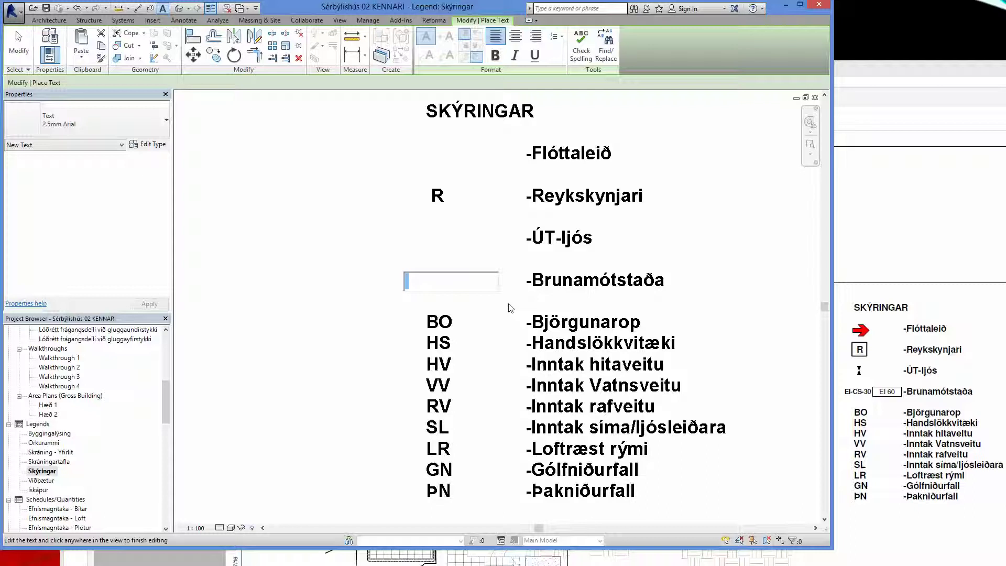
text(EI-CS-30)
click(315, 249)
click(19, 47)
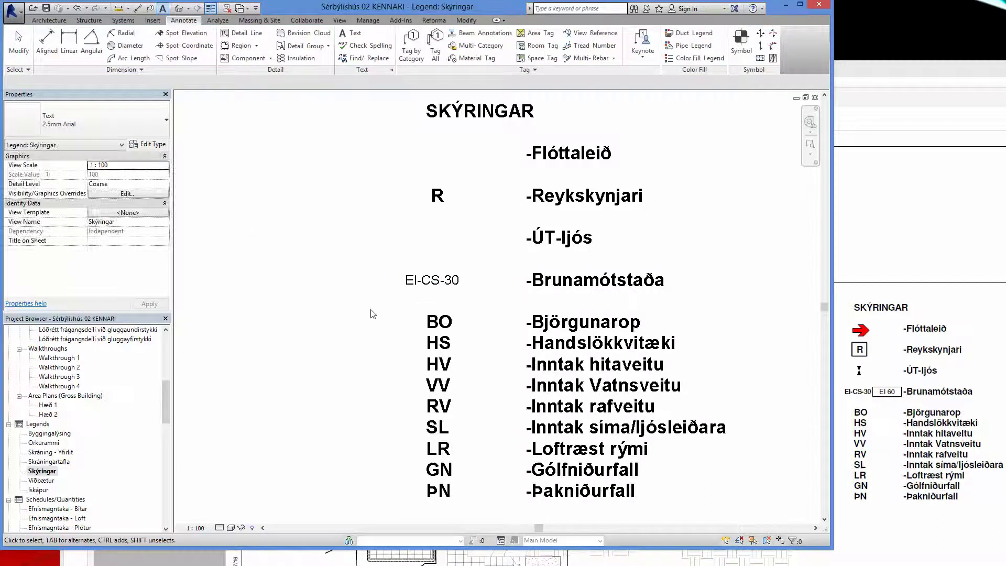
Shift the "EI-CS-30" note slightly to the left within the "-Brunamótstaða" row.
click(420, 279)
drag(397, 266, 392, 269)
click(312, 286)
scroll(315, 287, down, 1)
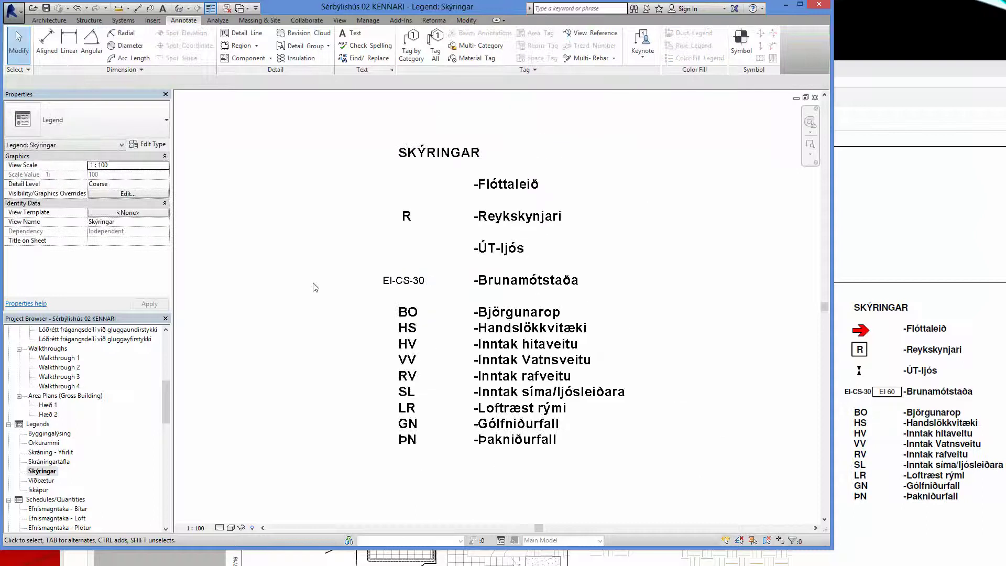
Copy the "EI-CS-30" note 1600 mm to the right, between the original and "-Brunamótstaða".
scroll(498, 261, up, 2)
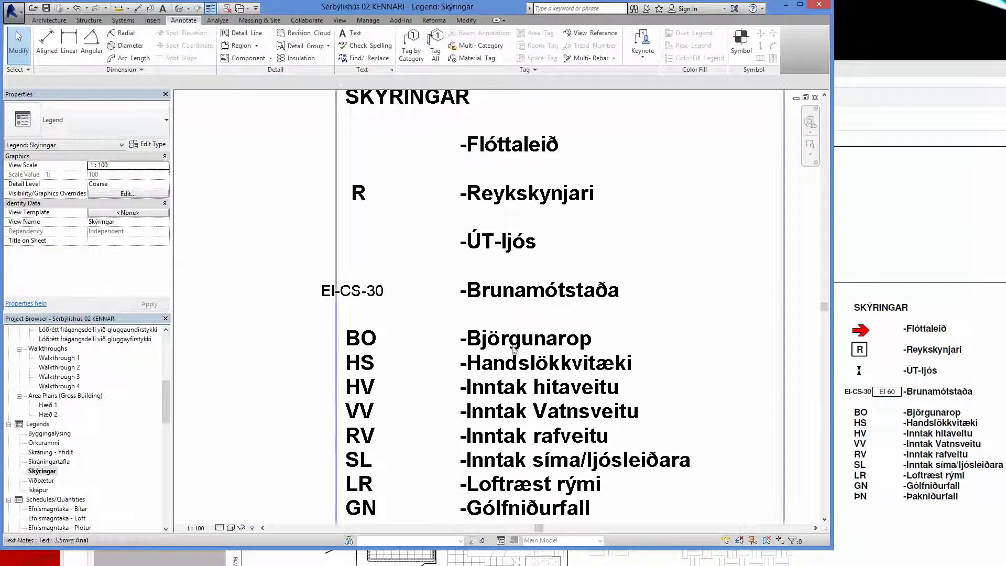
click(317, 293)
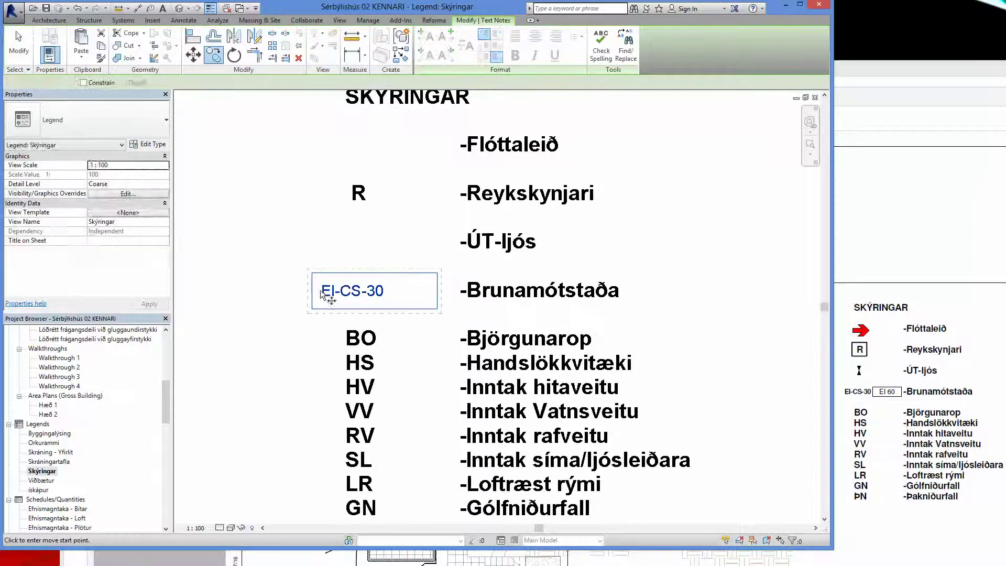
click(389, 290)
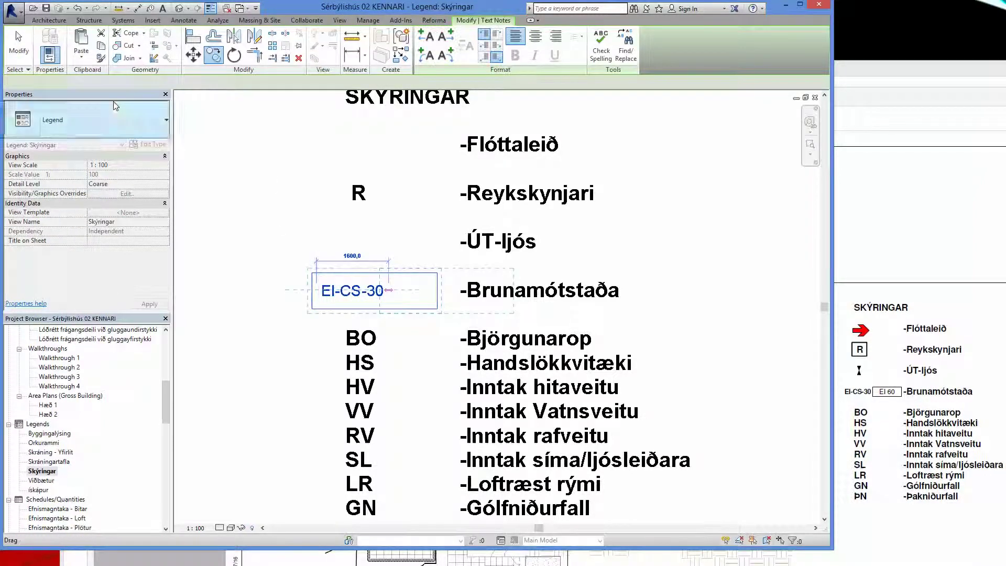
click(19, 45)
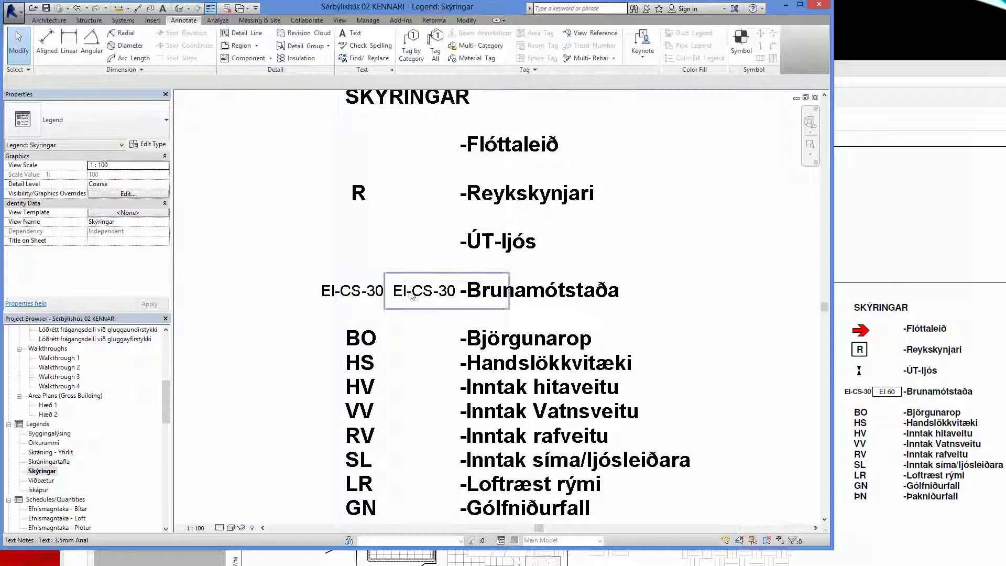
Duplicate the copied note's text type as "2.5mm Arial BOX" and turn on its border.
click(406, 293)
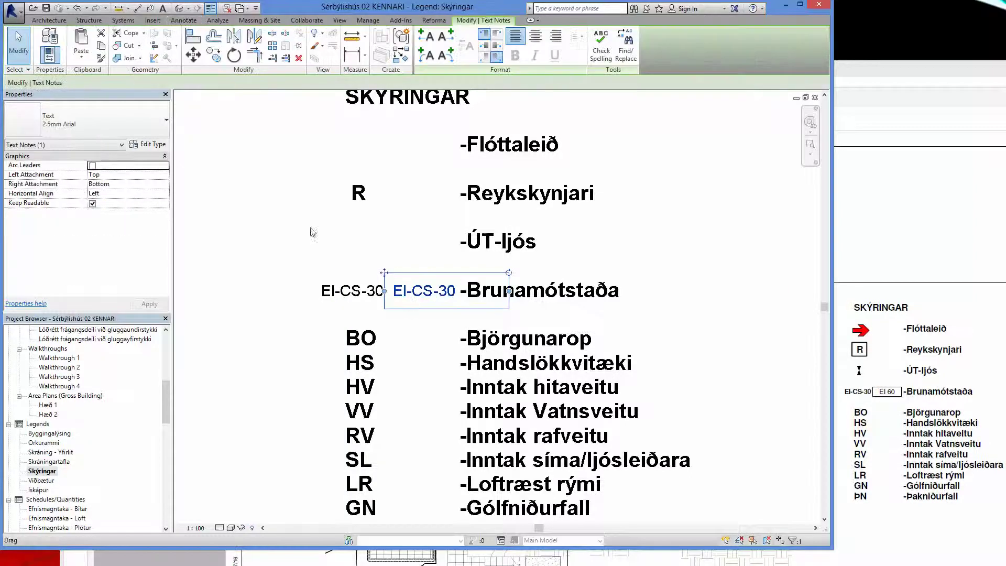
click(148, 144)
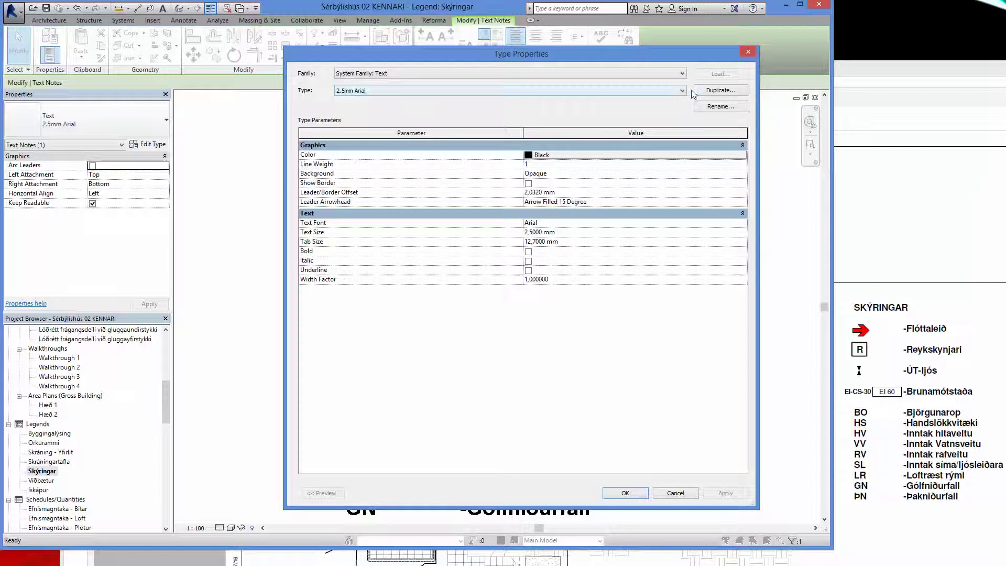
click(737, 90)
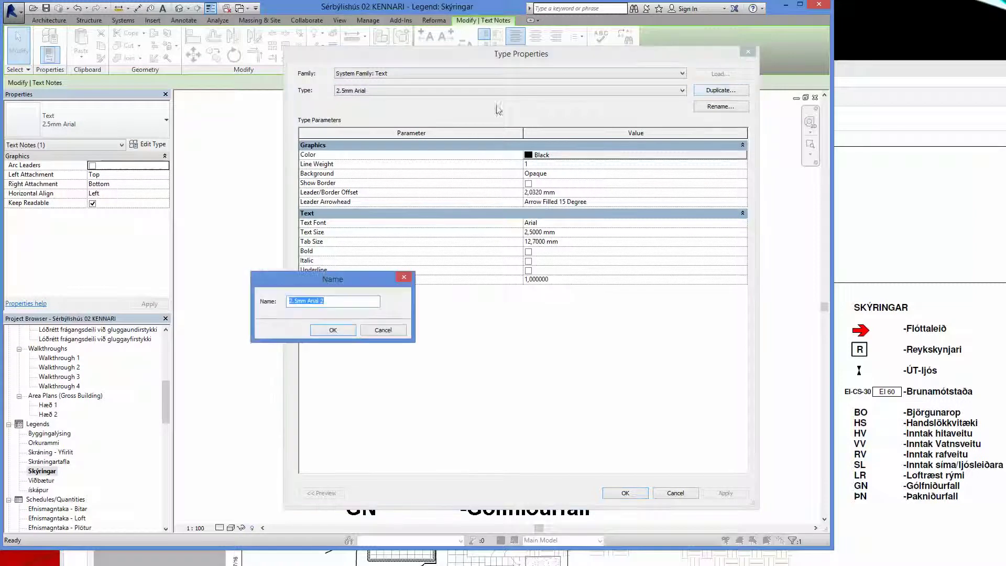
click(344, 302)
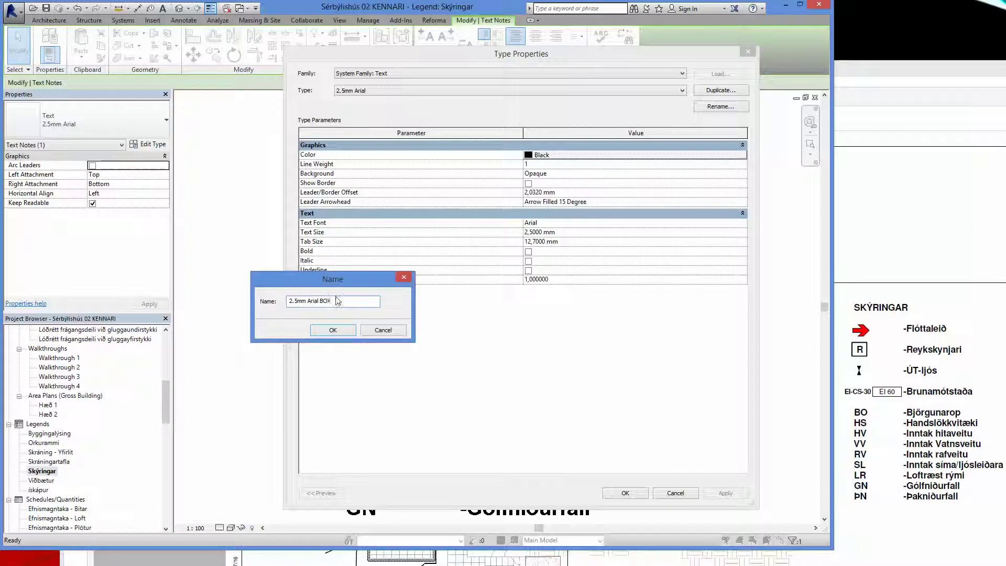
click(333, 330)
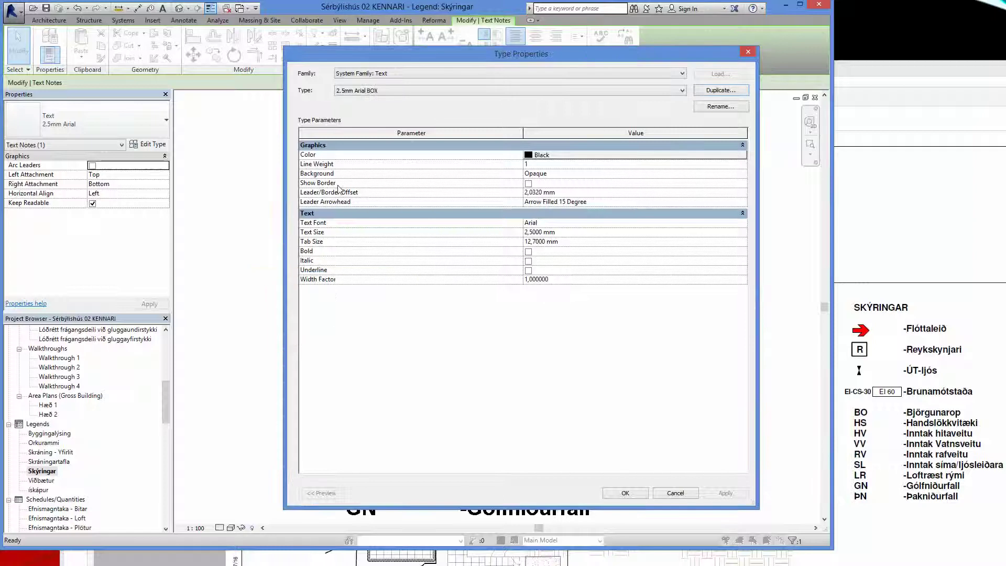
click(528, 184)
drag(533, 55, 630, 37)
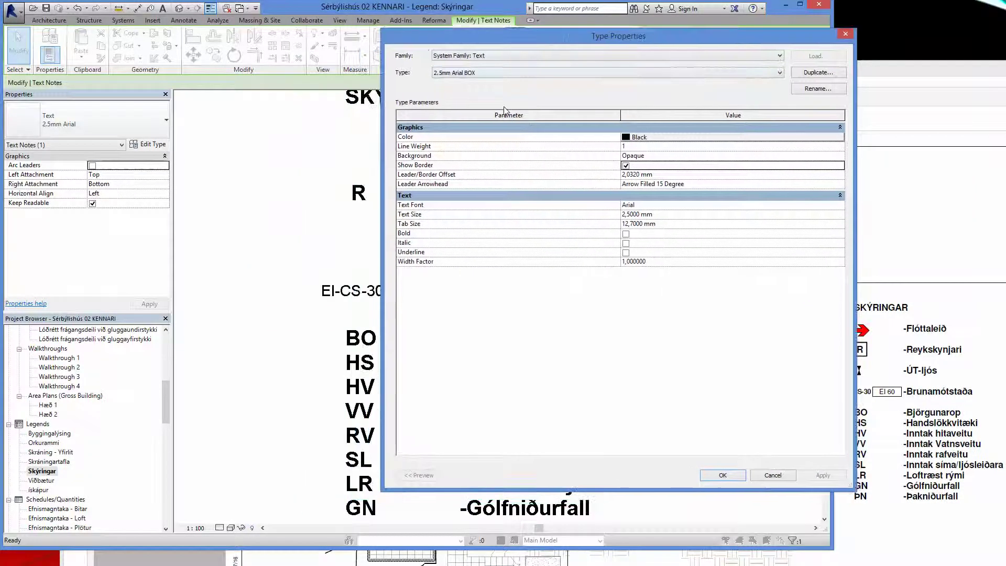
click(723, 475)
key(Escape)
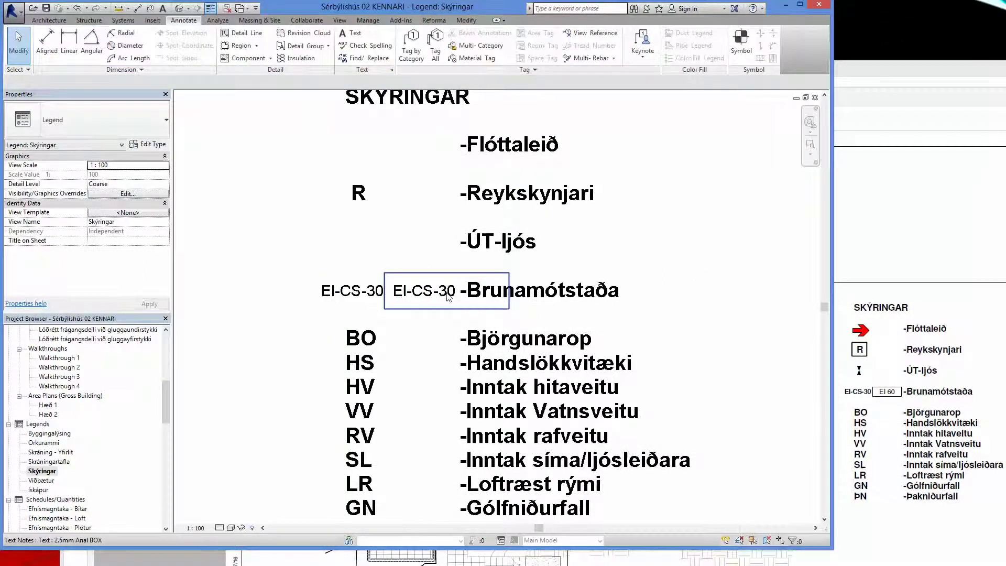
Narrow the bordered copy of the note so that its box ends before the "-Brunamótstaða" text.
double_click(448, 297)
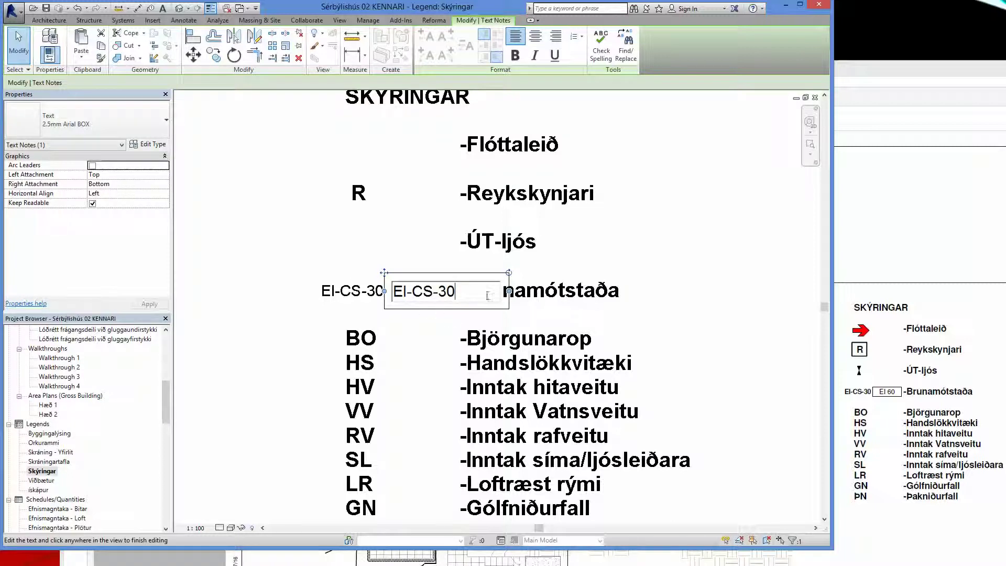
click(509, 293)
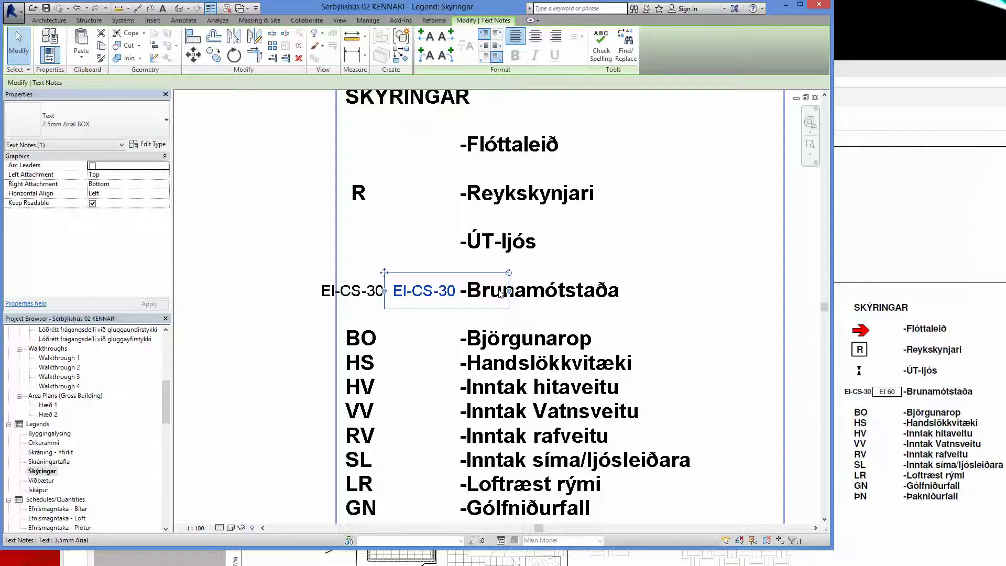
mouse_move(509, 293)
mouse_down()
mouse_move(457, 290)
mouse_move(465, 288)
mouse_up()
click(275, 342)
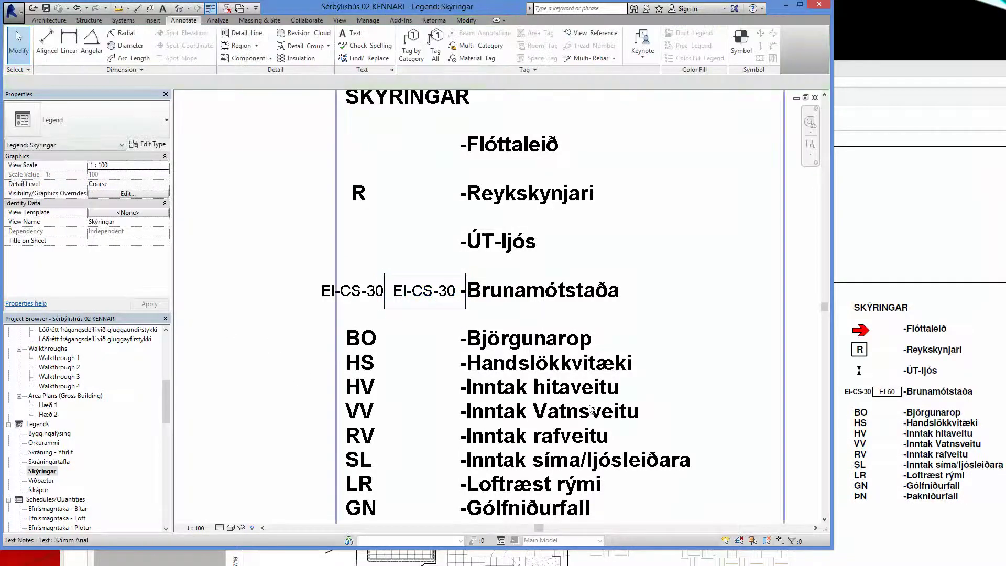
Move both "EI-CS-30" notes together slightly left, clear of the "-Brunamótstaða" text.
scroll(507, 334, down, 2)
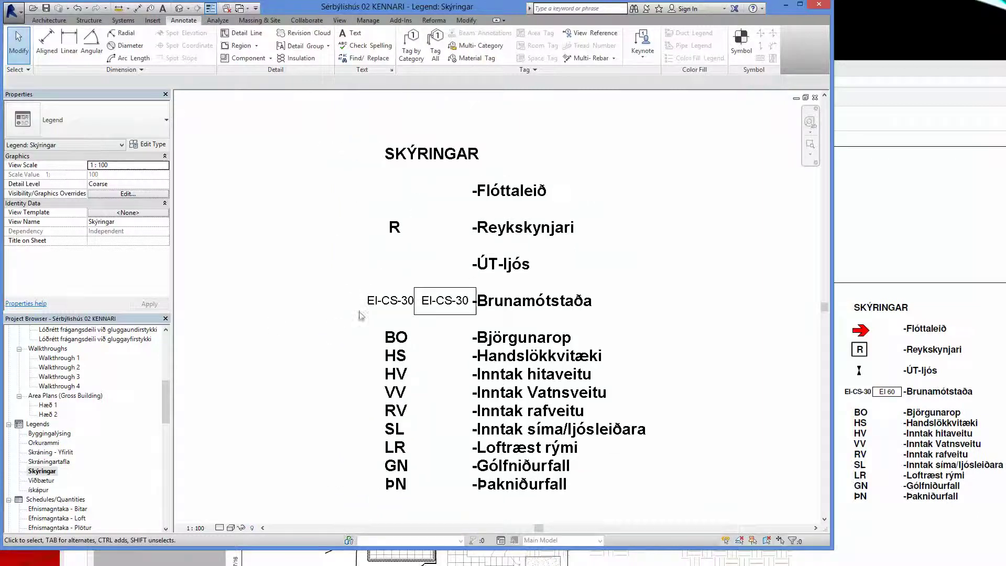
click(388, 313)
ctrl+click(465, 313)
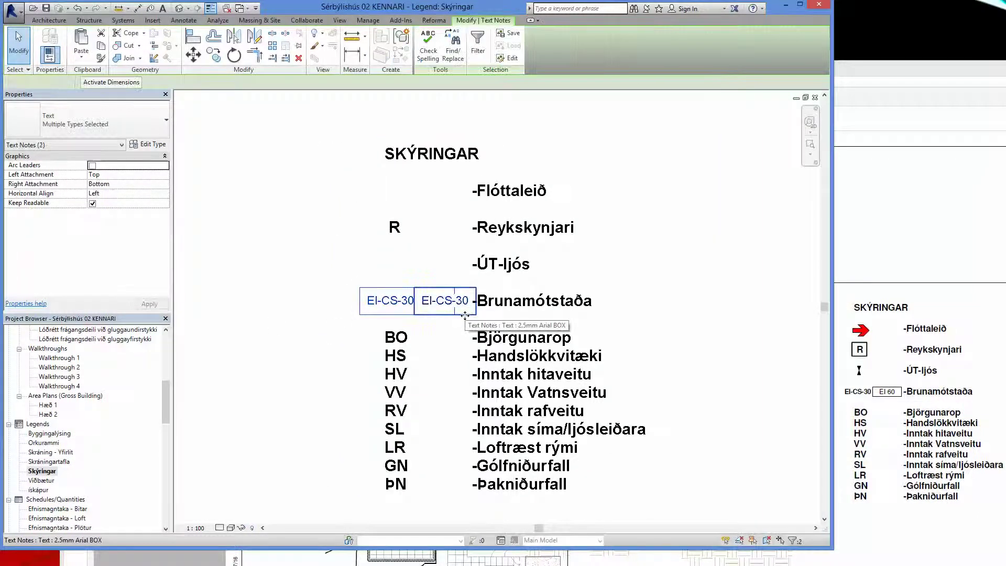
drag(465, 315, 458, 315)
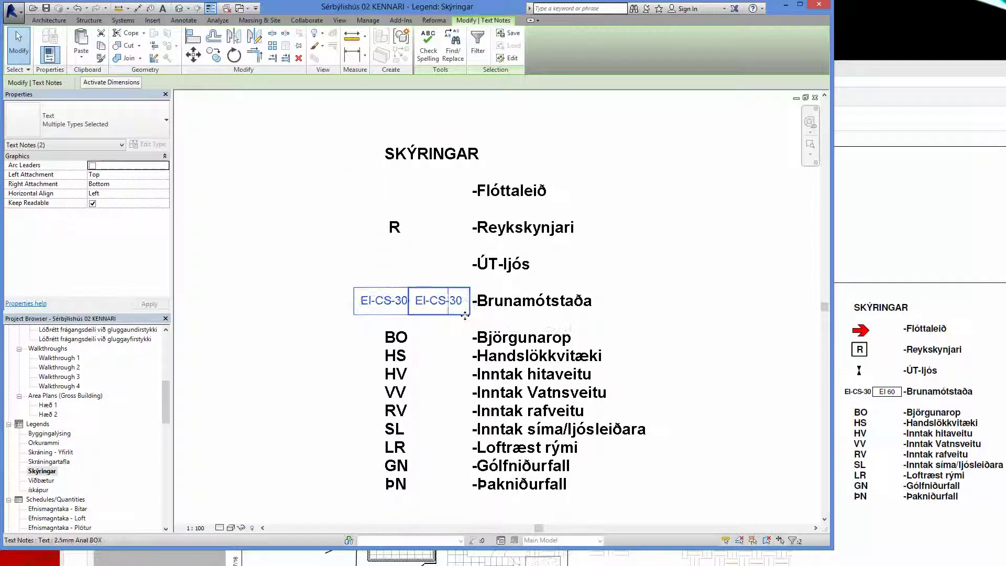
click(286, 370)
Change the text of the bordered note to "EI 60".
scroll(286, 366, up, 3)
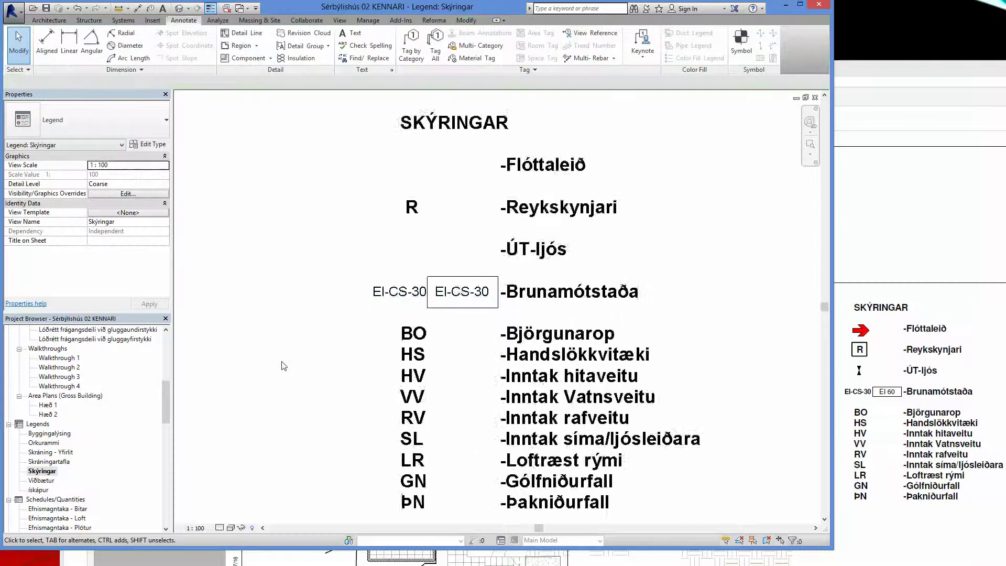
double_click(475, 289)
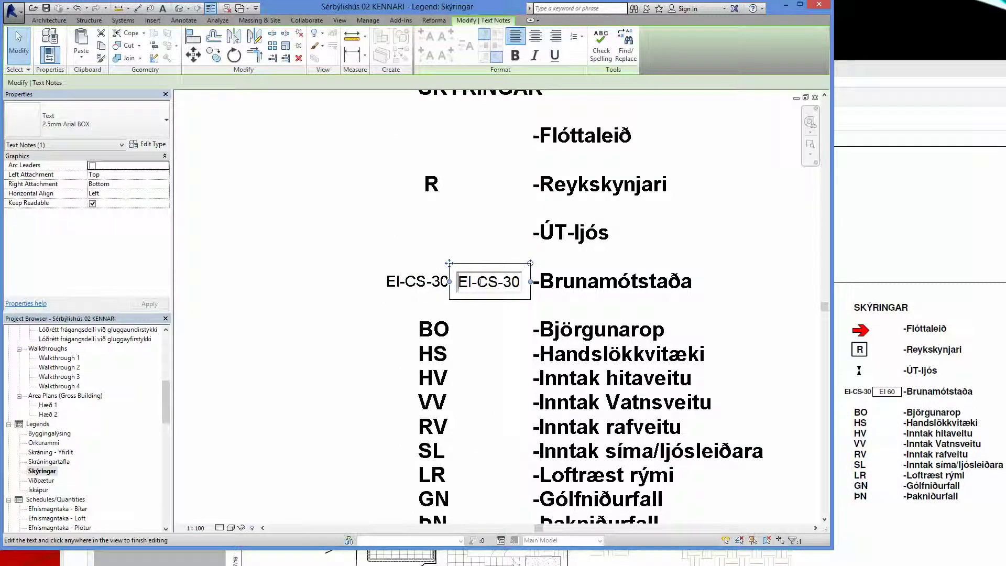
drag(477, 282, 614, 284)
key(BackSpace)
key(BackSpace)
text(60)
click(532, 286)
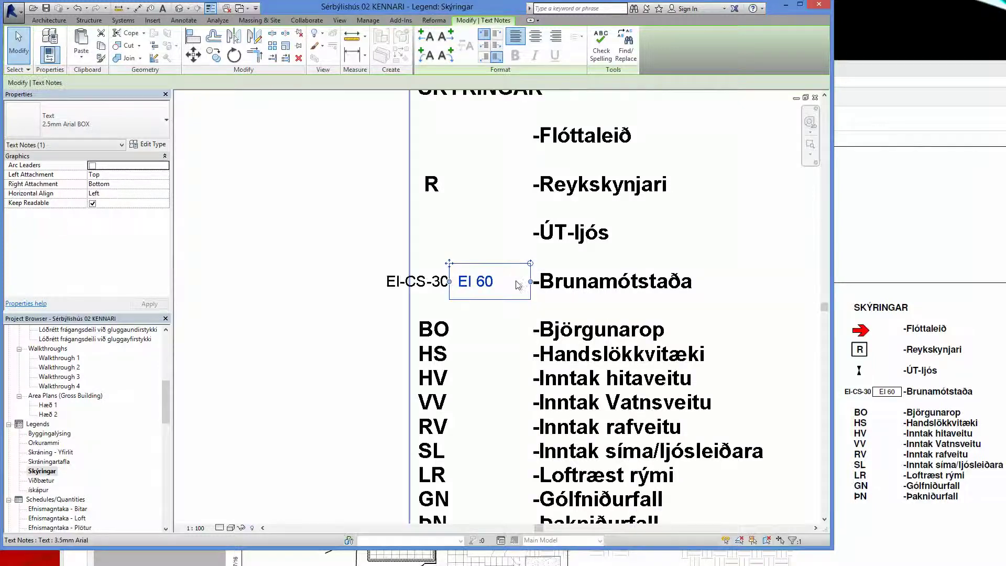
Narrow the "EI 60" box to fit its text and nudge it slightly right, away from "EI-CS-30".
drag(531, 283, 502, 283)
click(323, 300)
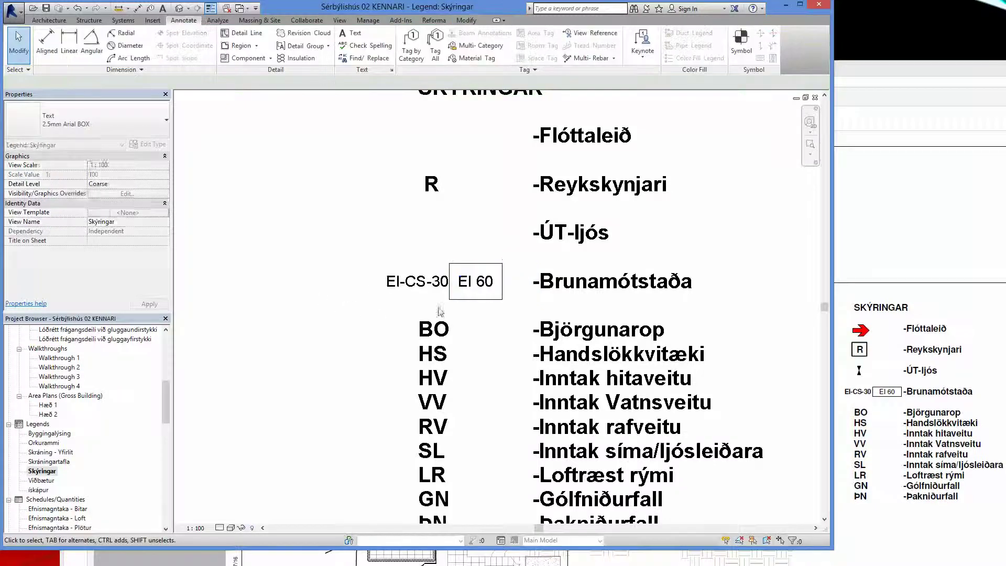
click(473, 302)
key(Right)
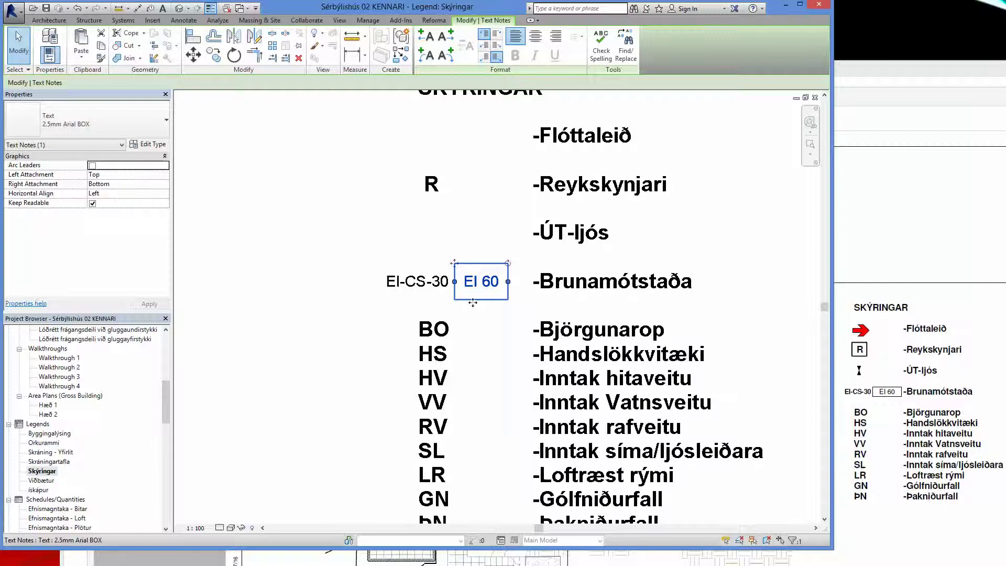
click(287, 247)
scroll(293, 251, down, 3)
middle_drag(292, 251, 301, 280)
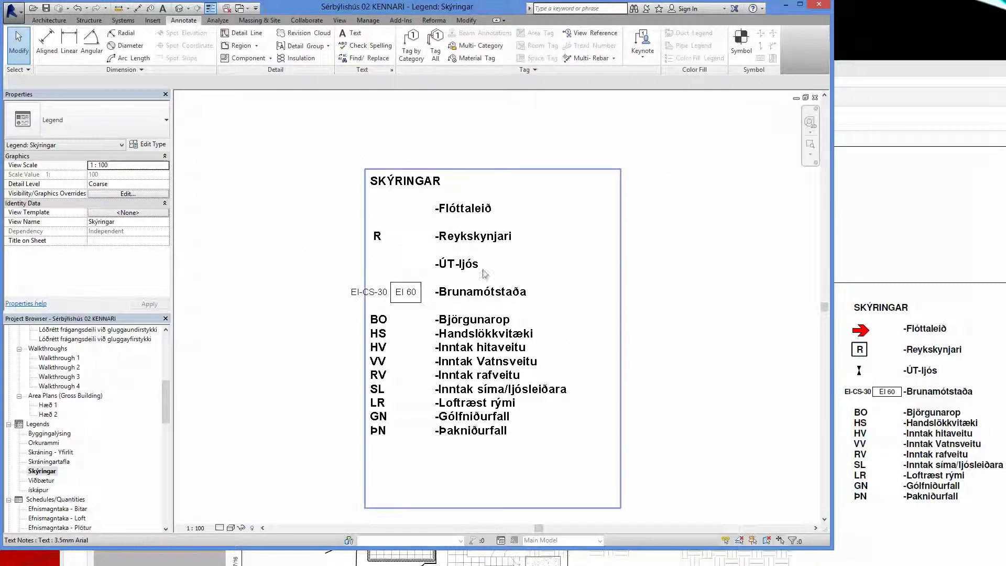
scroll(272, 152, up, 2)
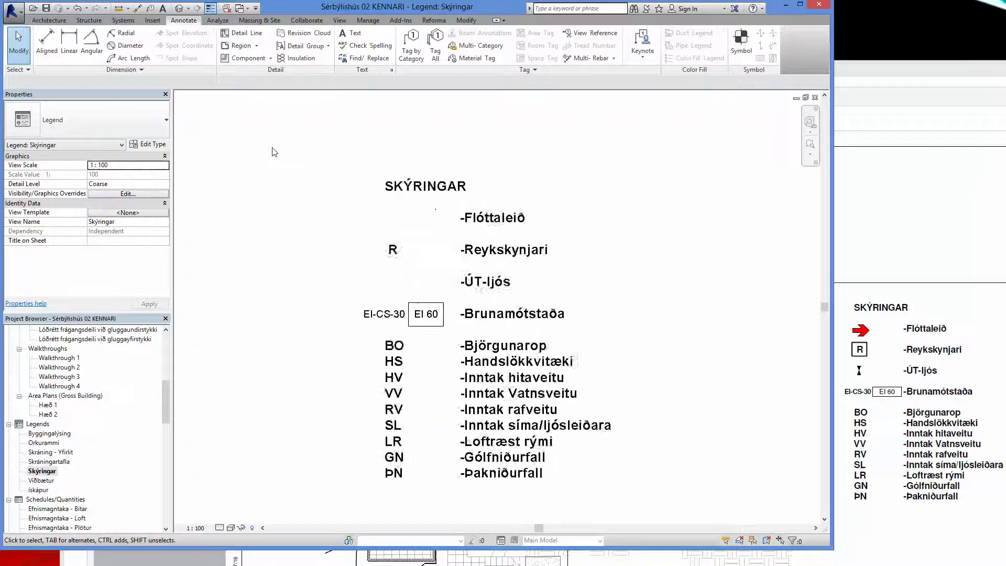
Draw a detail-line rectangle about 600 by 600 around the "R" in the Thin Lines style.
click(250, 38)
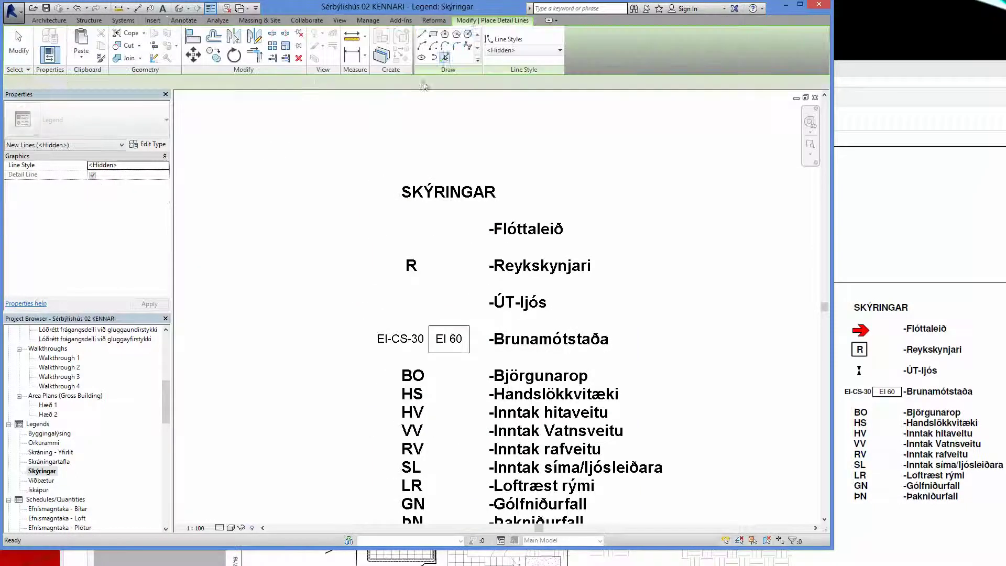
click(432, 33)
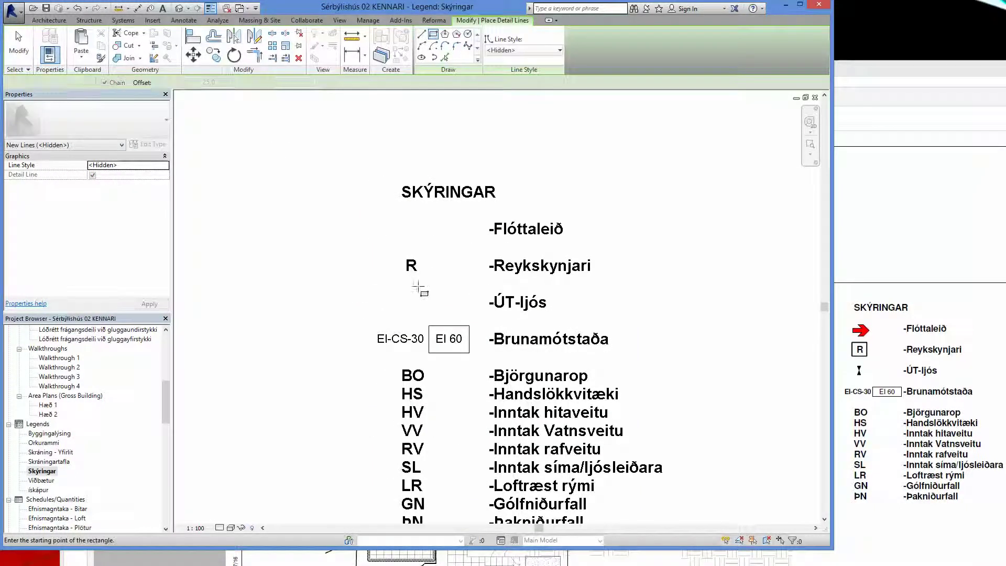
click(500, 50)
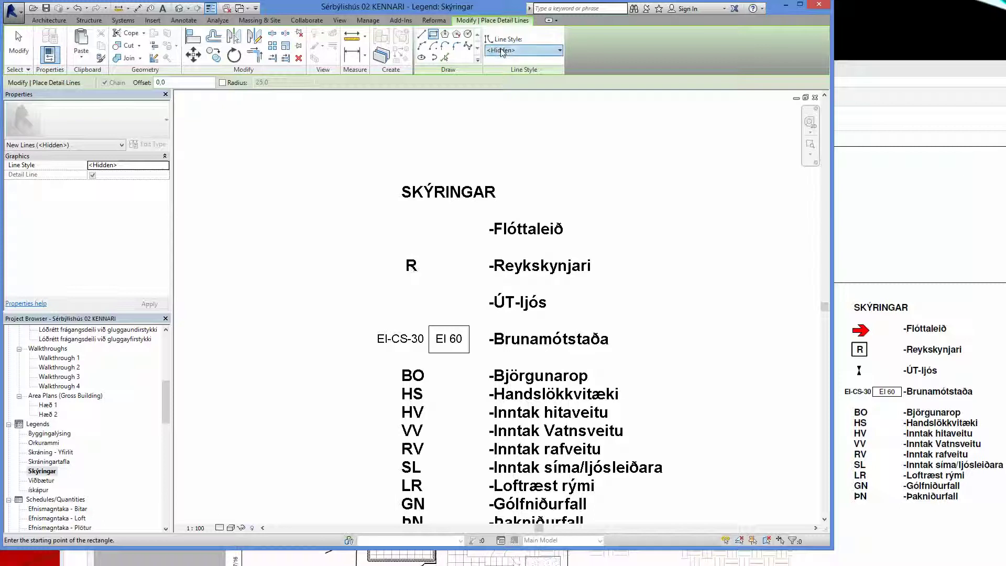
click(509, 173)
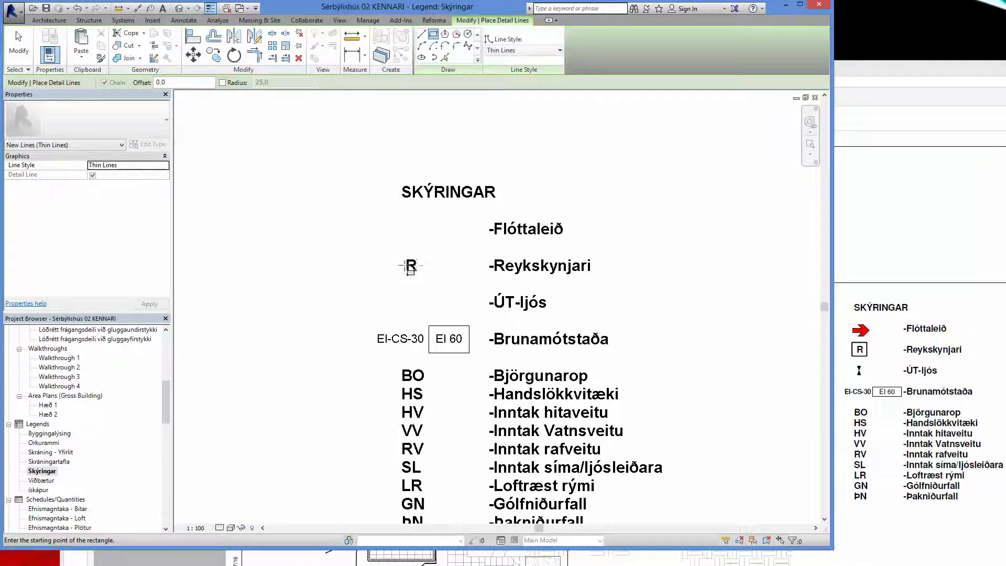
click(400, 276)
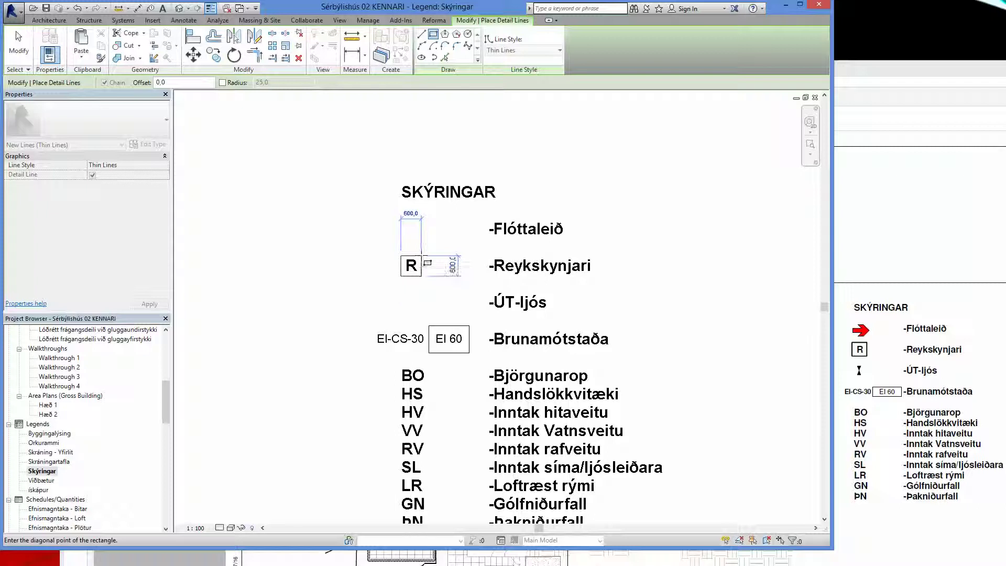
click(422, 256)
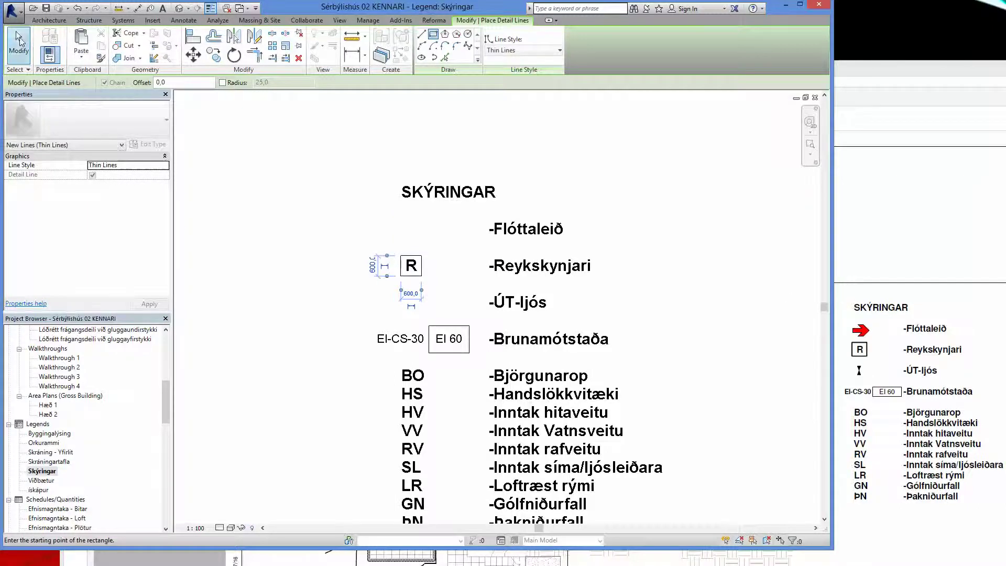
click(18, 44)
Place an ISL_Útmerki symbol in the empty area beside the SKÝRINGAR heading.
scroll(748, 265, down, 1)
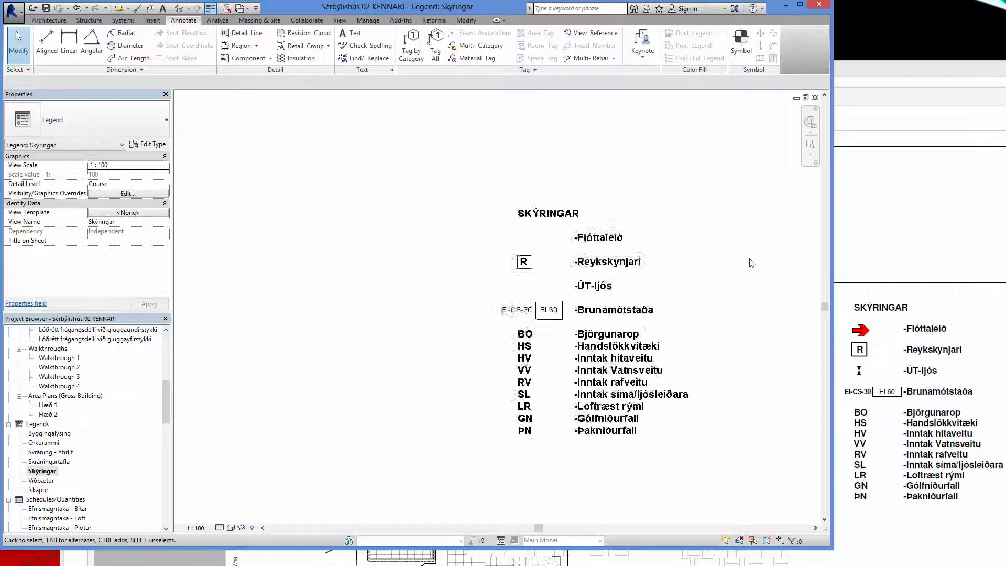
scroll(526, 278, up, 2)
scroll(526, 278, down, 2)
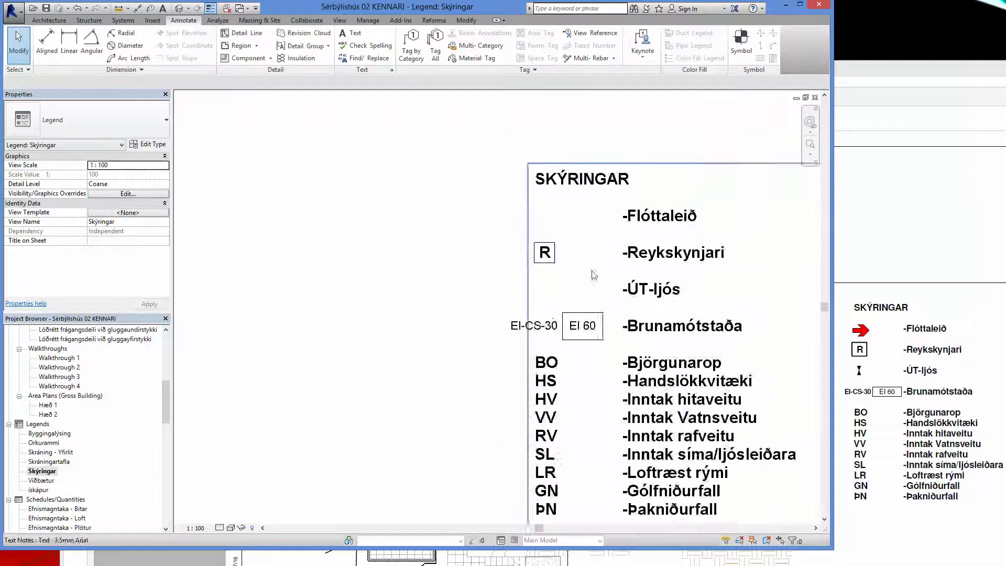
scroll(422, 282, down, 1)
scroll(301, 248, up, 2)
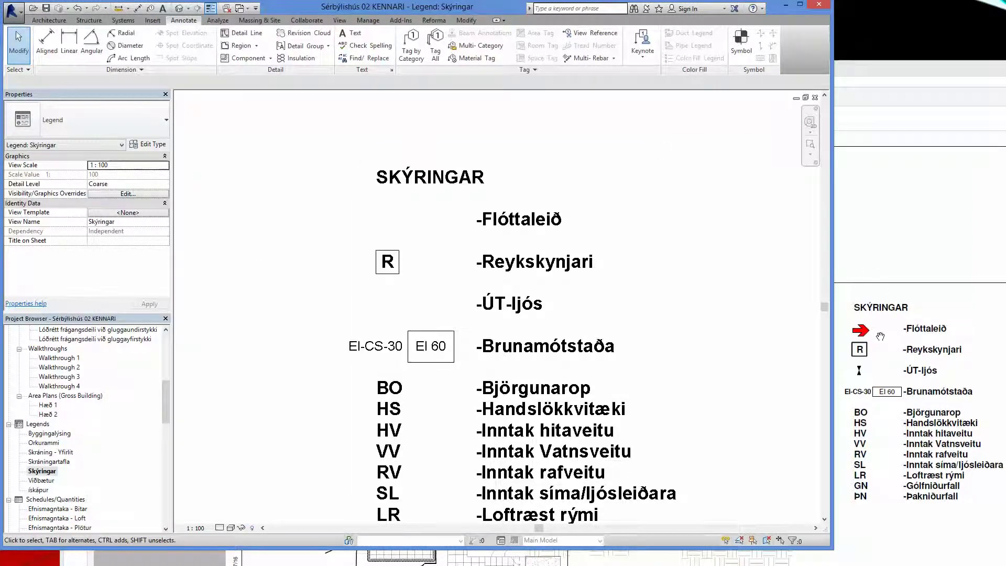
click(747, 43)
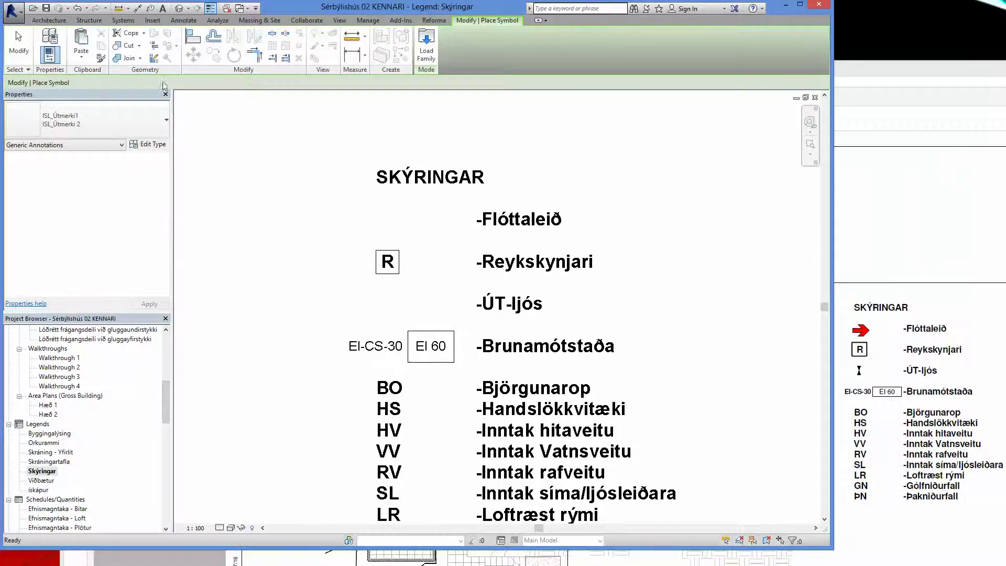
click(92, 107)
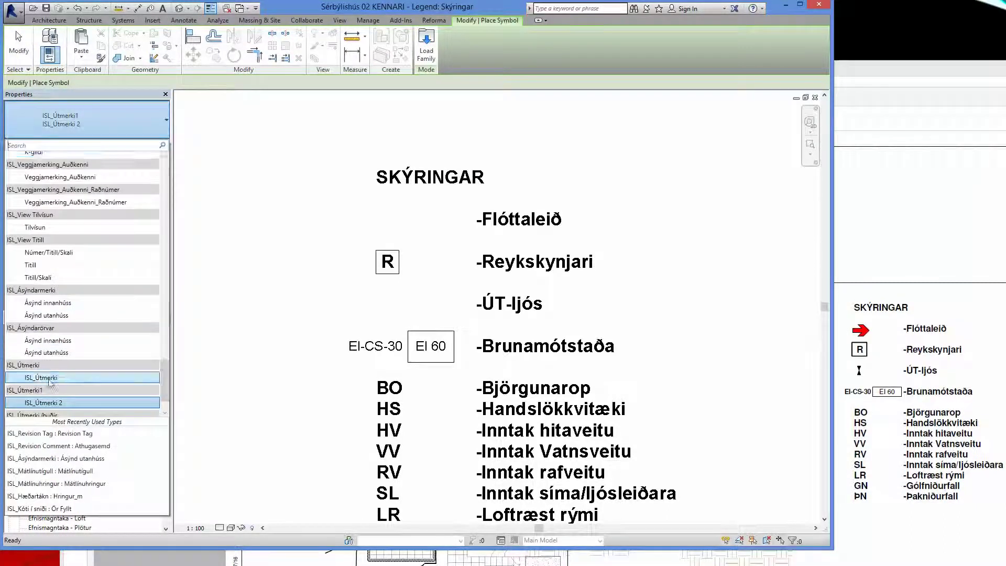
click(50, 379)
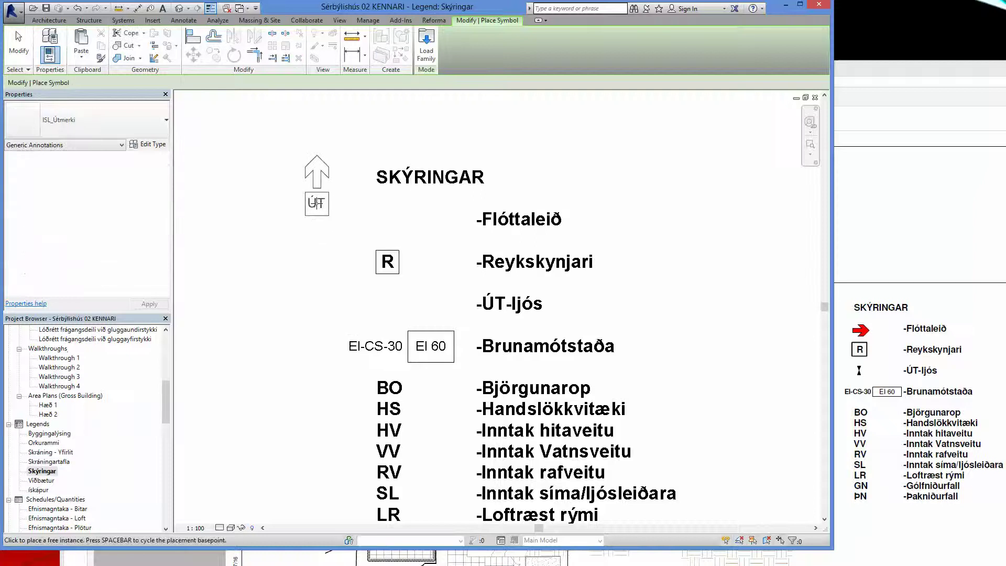
click(316, 203)
key(Escape)
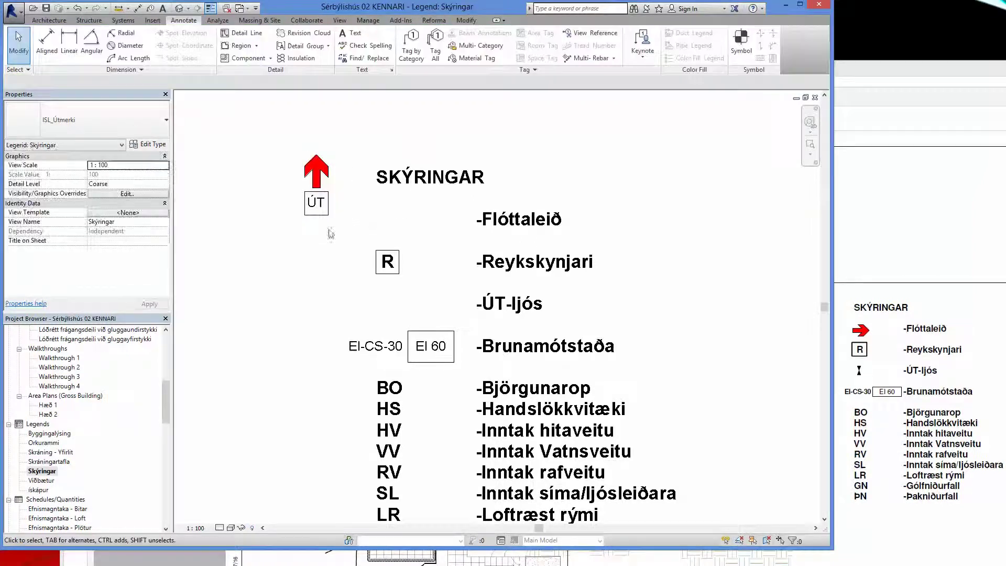
Set the placed ISL_Útmerki symbol to show only the Hægri arrow and inspect its type properties.
click(315, 202)
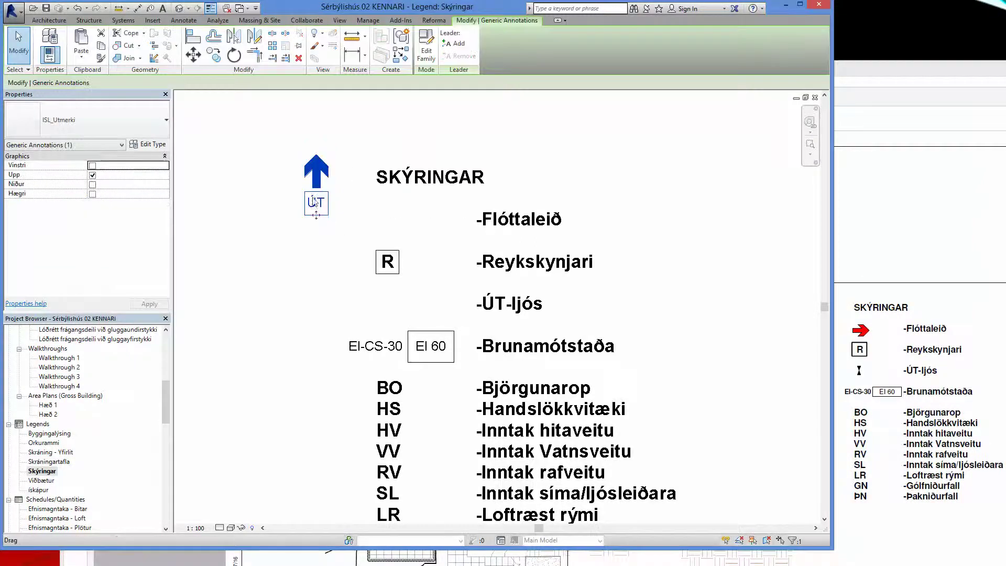
click(93, 194)
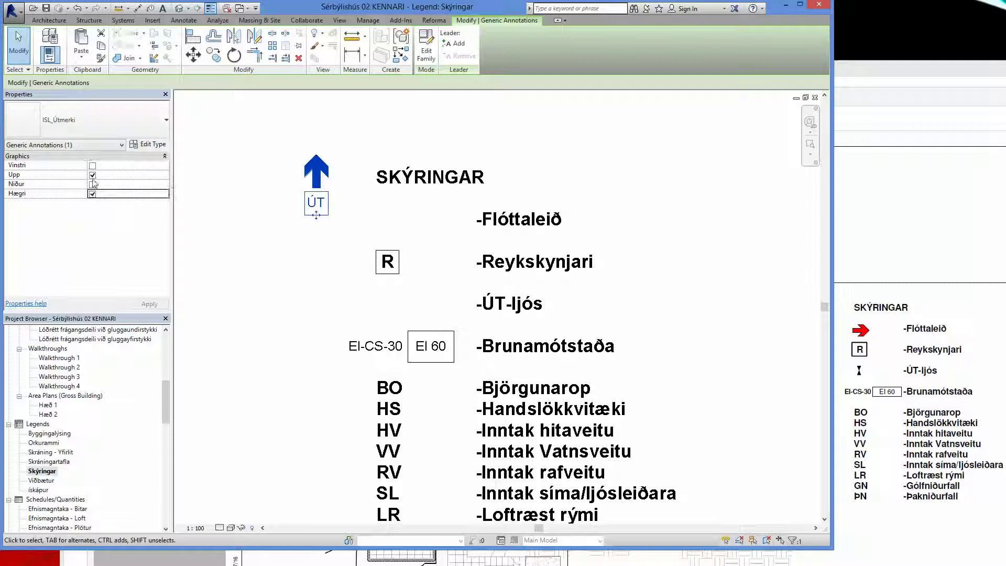
click(93, 175)
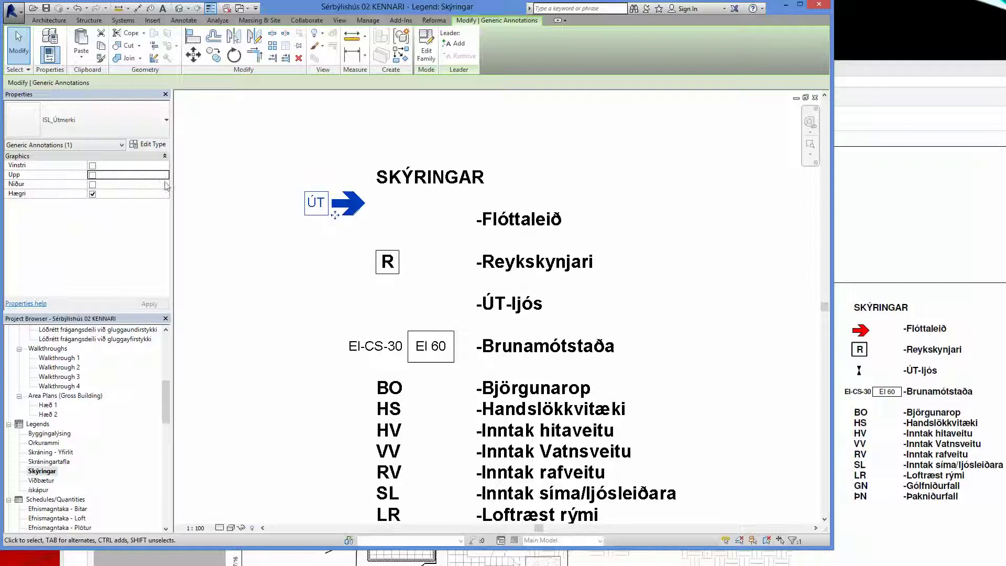
click(152, 145)
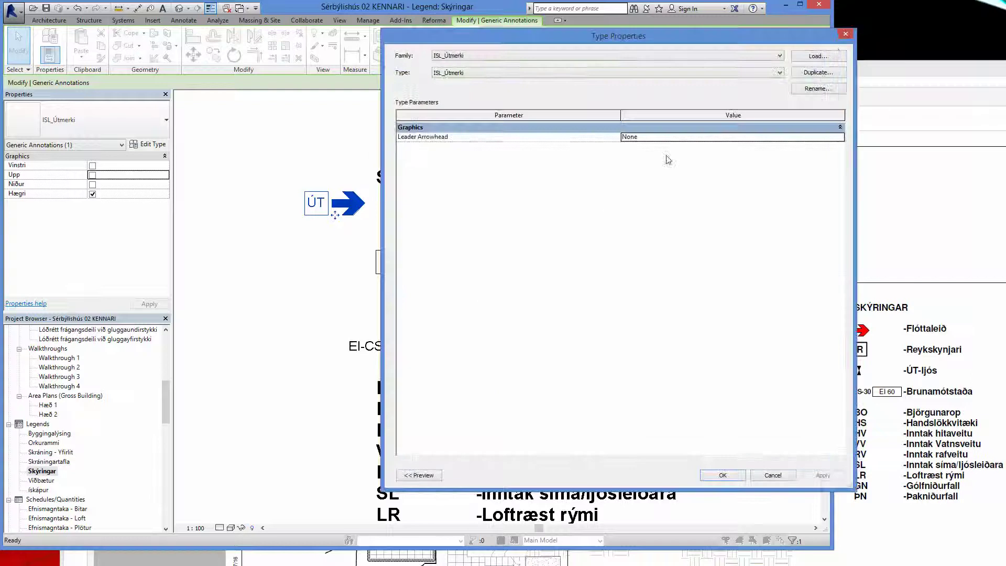
click(846, 34)
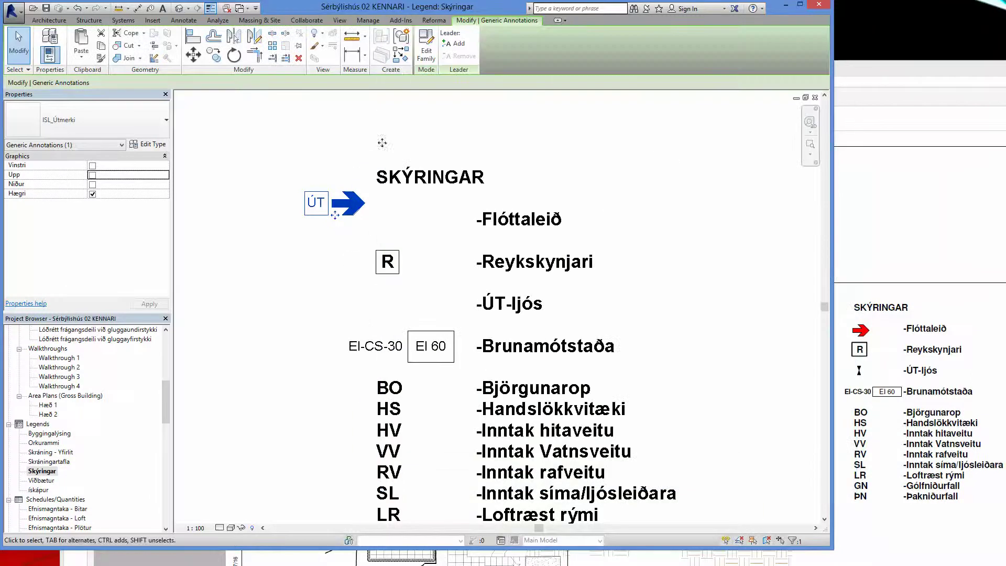
Open the ISL_Útmerki family for editing and delete the "ÚT" text together with its surrounding frame.
click(426, 50)
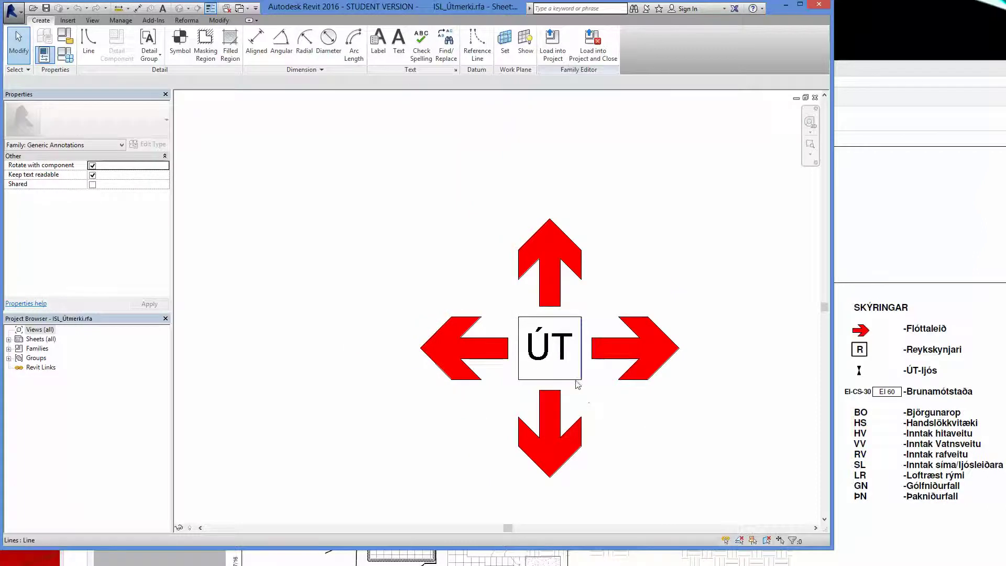
drag(480, 313, 625, 409)
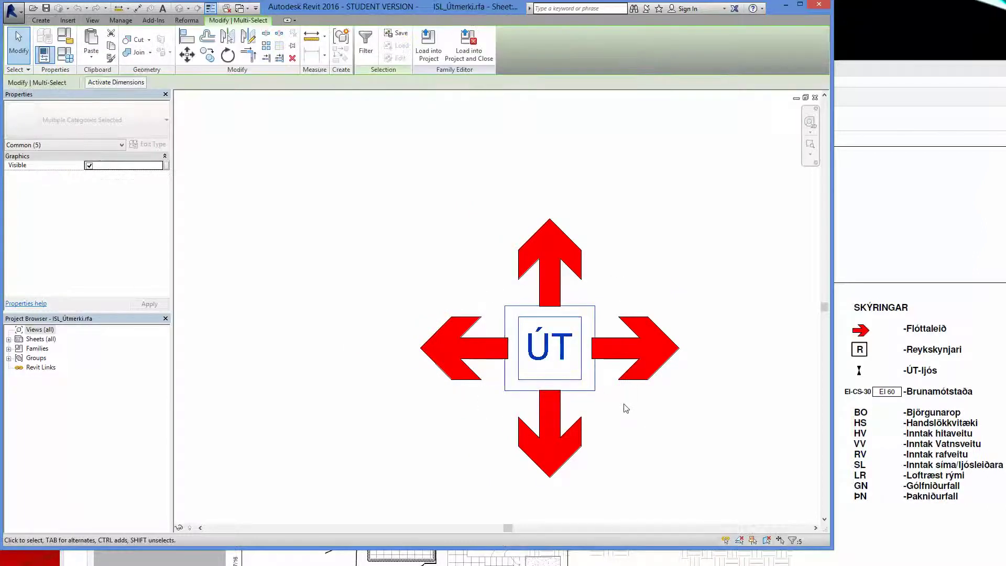
key(Delete)
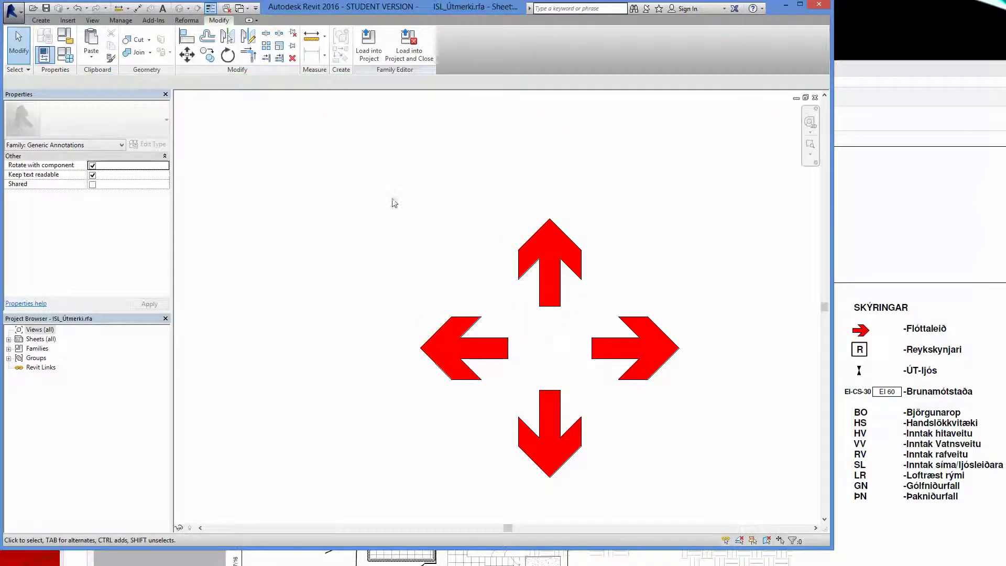
Save the edited family as "ISL_Útmerki ÁN TEXTA" in the TÞT203 folder.
click(18, 11)
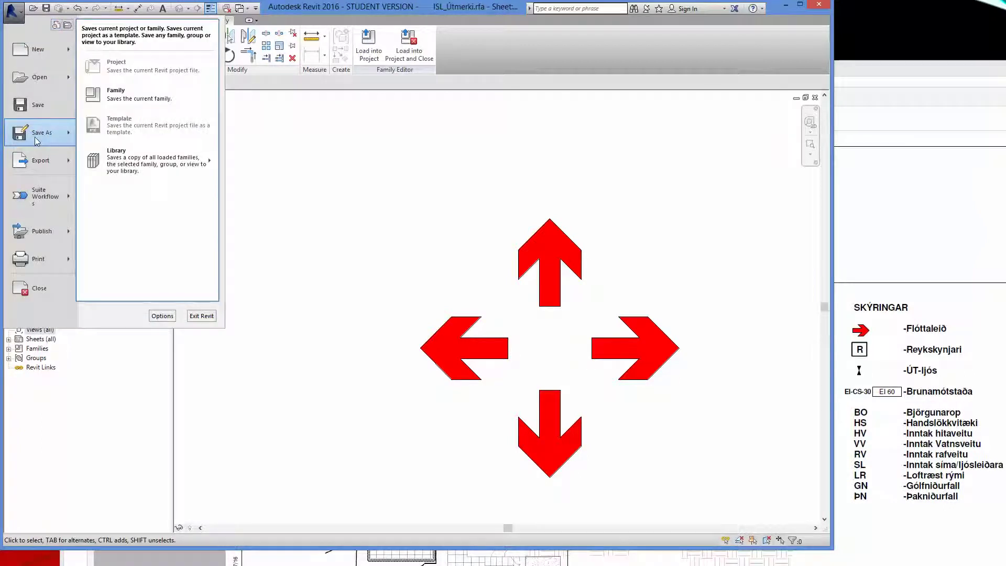
click(116, 94)
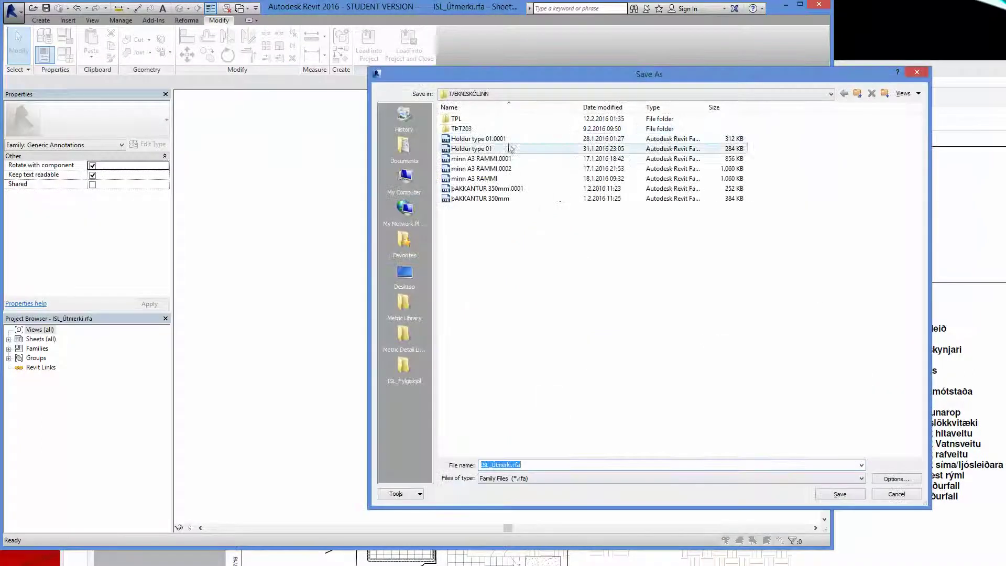
double_click(471, 129)
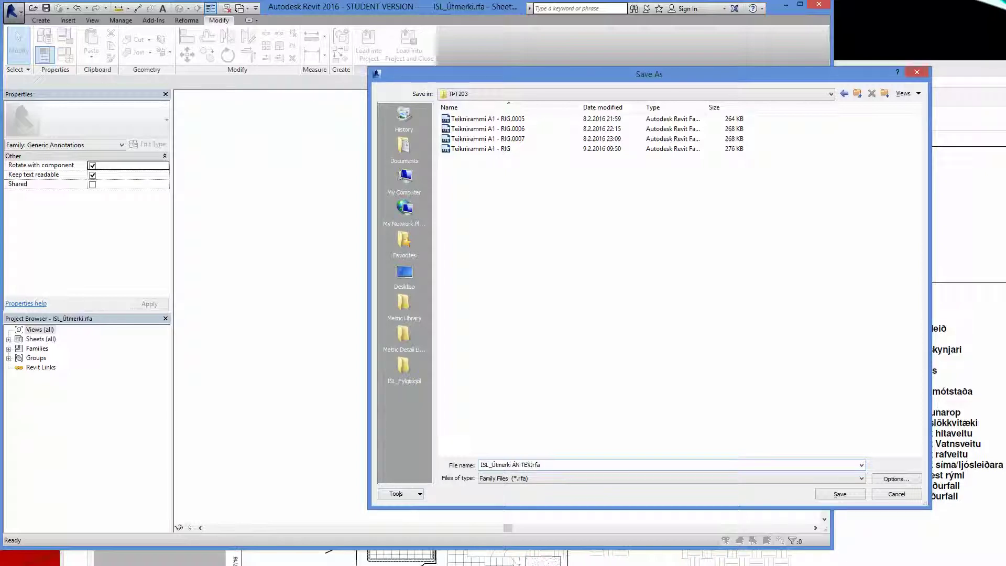
click(828, 494)
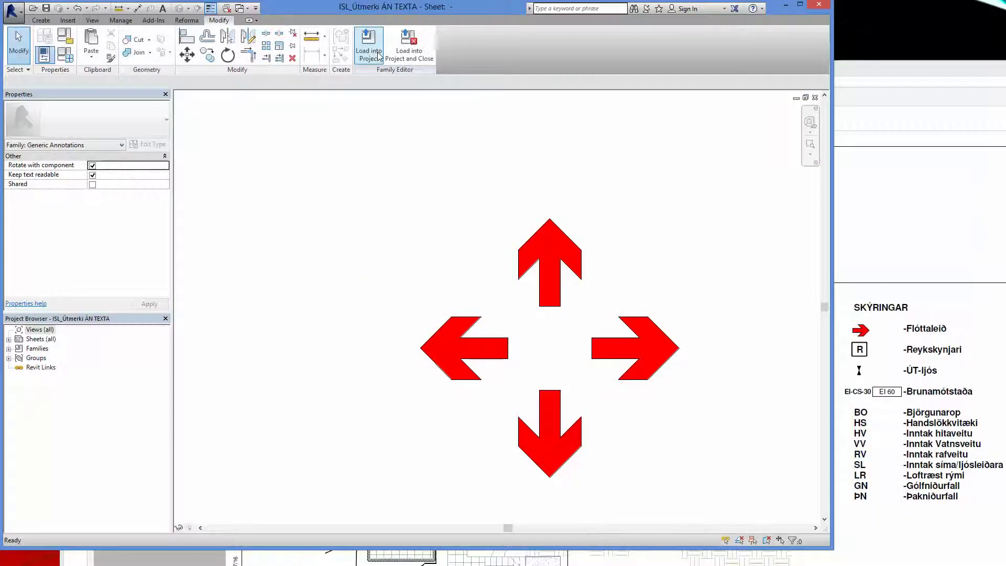
Load the edited family into the project and reopen the Skýringar legend.
click(379, 56)
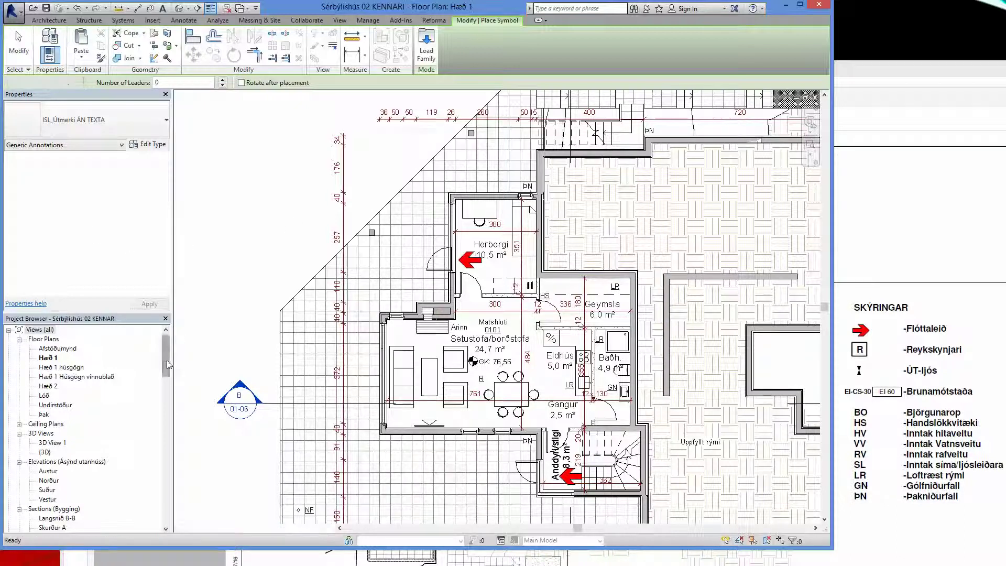
drag(169, 364, 181, 408)
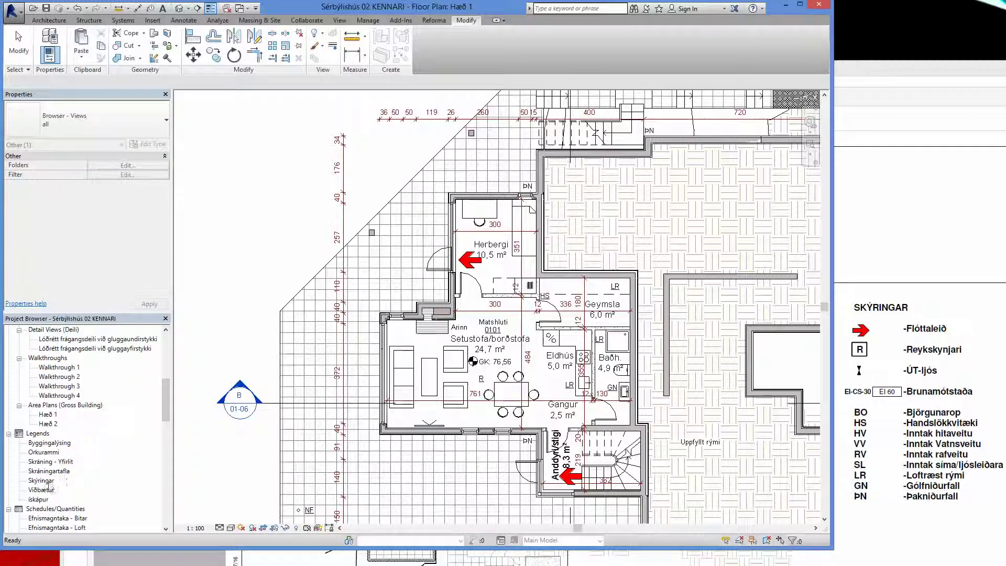
double_click(41, 480)
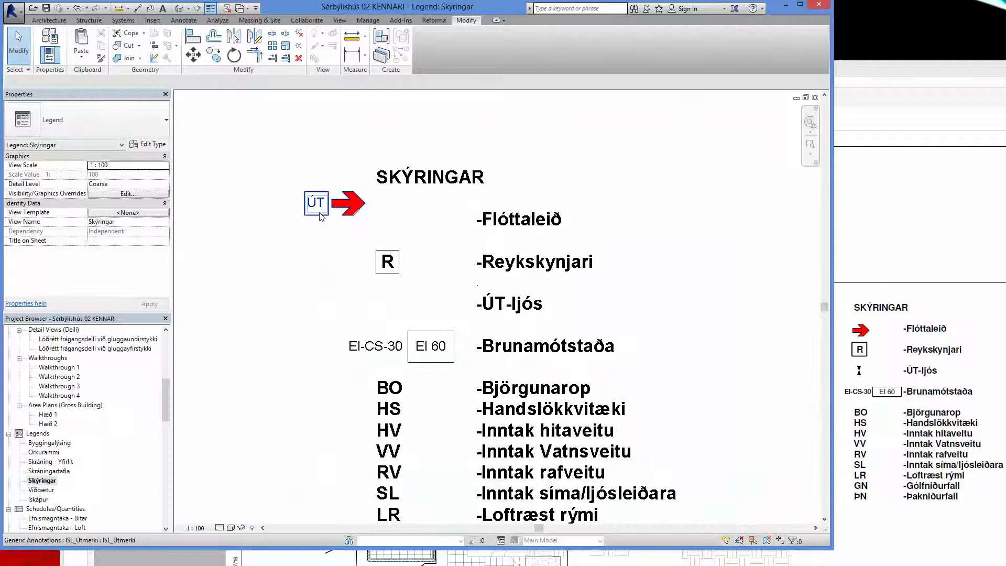
Change the placed "ÚT" symbol to the ISL_Útmerki ÁN TEXTA type, with only its Hægri arrow turned on.
scroll(314, 303, down, 1)
middle_drag(313, 303, 426, 298)
click(428, 226)
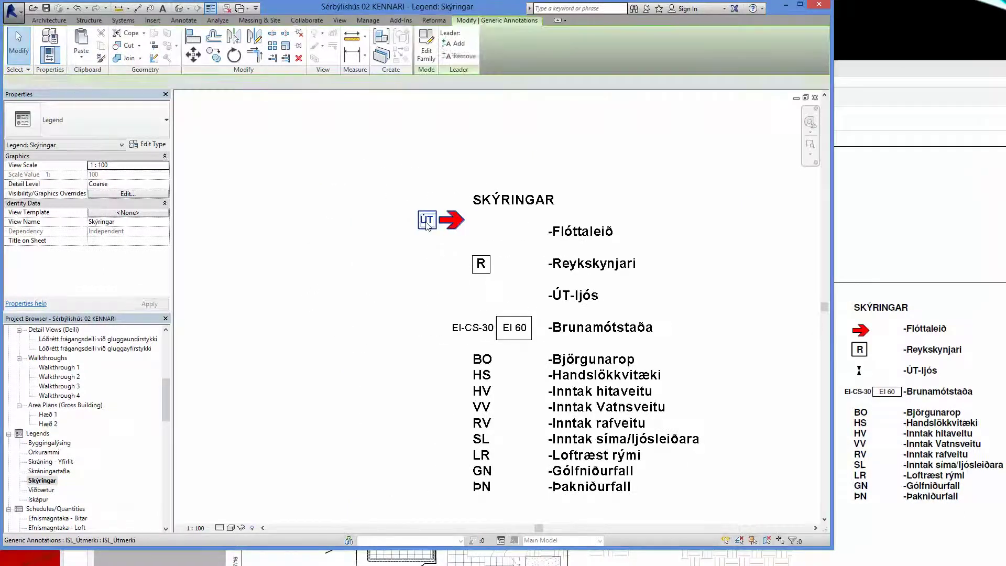
click(104, 126)
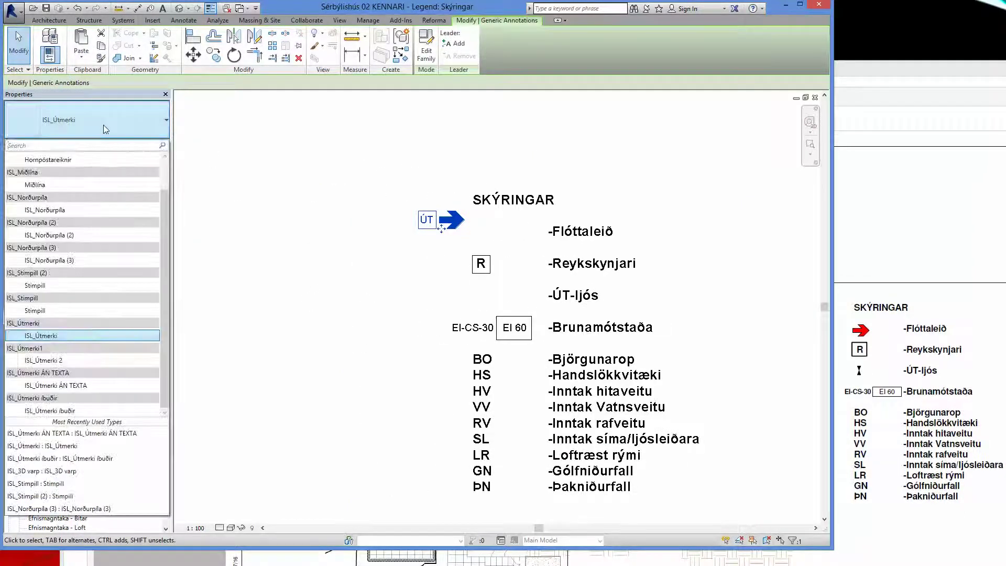
click(55, 385)
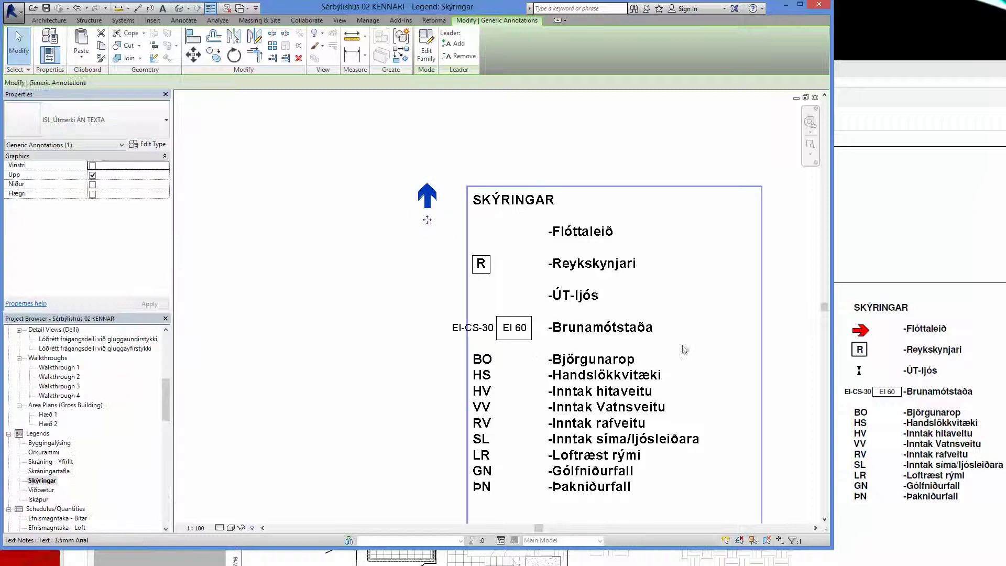
click(92, 194)
click(92, 175)
click(344, 206)
Move the red arrow into the "-Flóttaleið" row, directly above the boxed "R".
scroll(452, 198, up, 2)
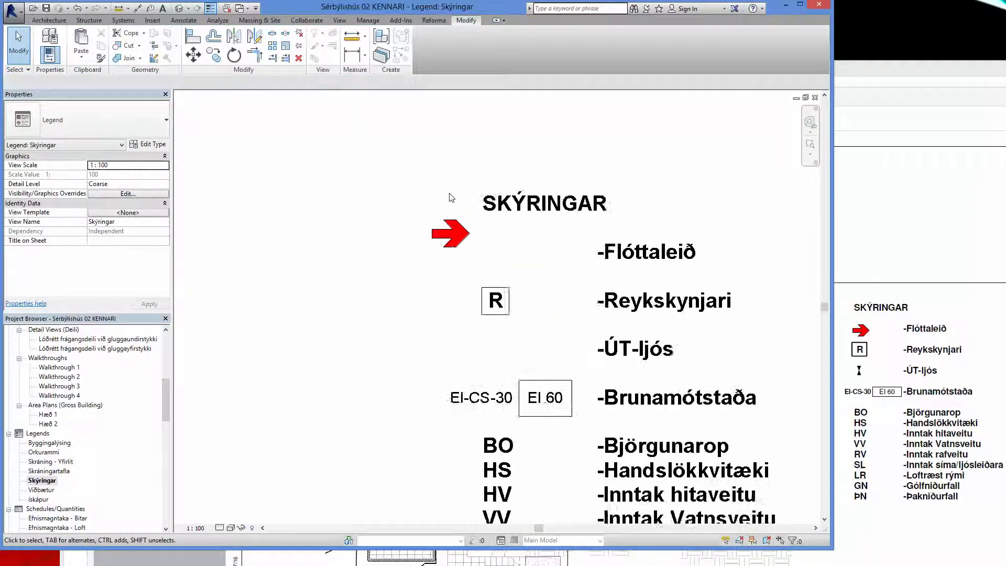
middle_drag(440, 213, 407, 235)
click(407, 256)
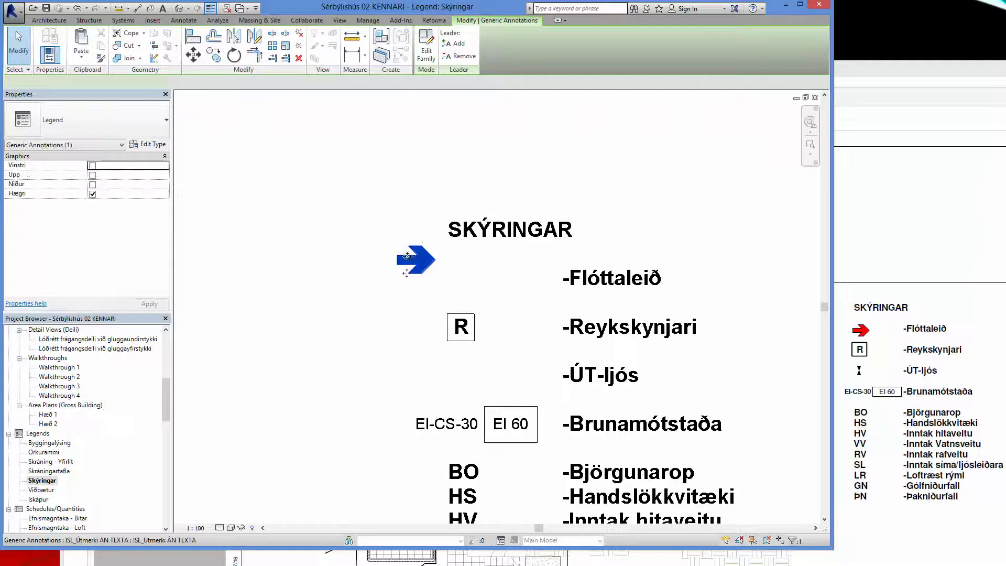
drag(407, 256, 459, 281)
click(341, 254)
scroll(340, 253, down, 3)
middle_drag(348, 237, 349, 209)
Start a filled region in the legend and duplicate the Hellur region type as "Fyllt Svart.".
scroll(423, 303, up, 4)
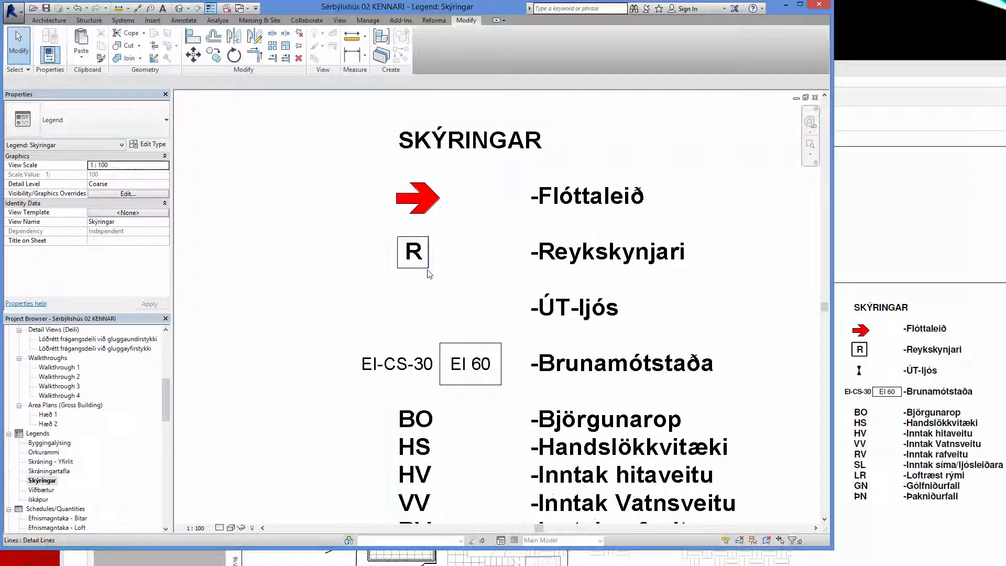
click(184, 20)
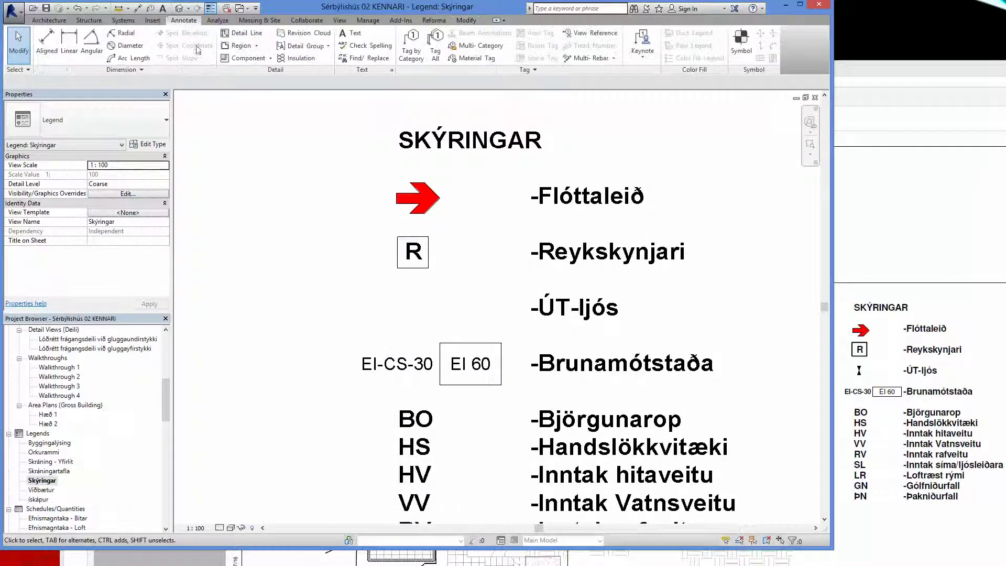
click(256, 46)
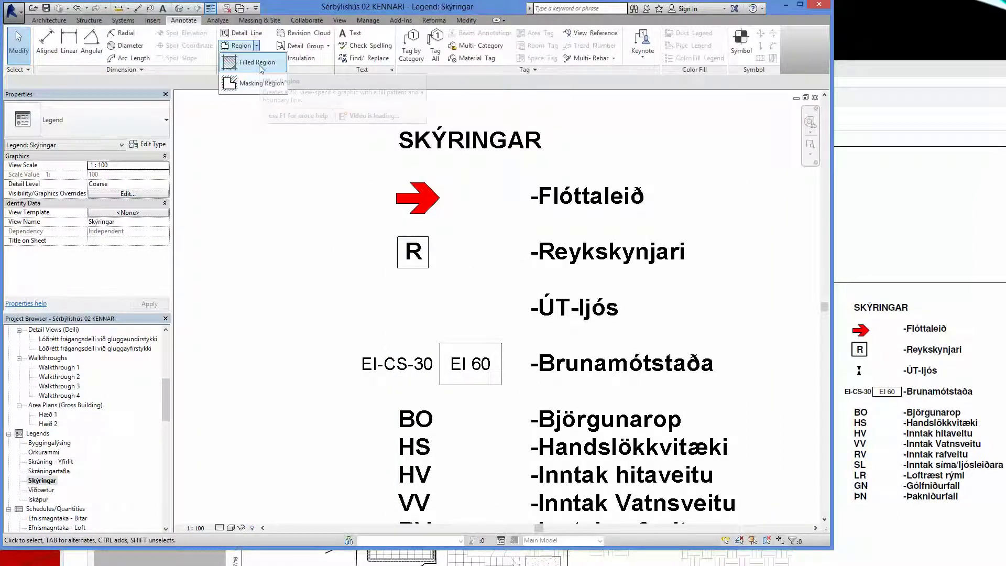
click(261, 69)
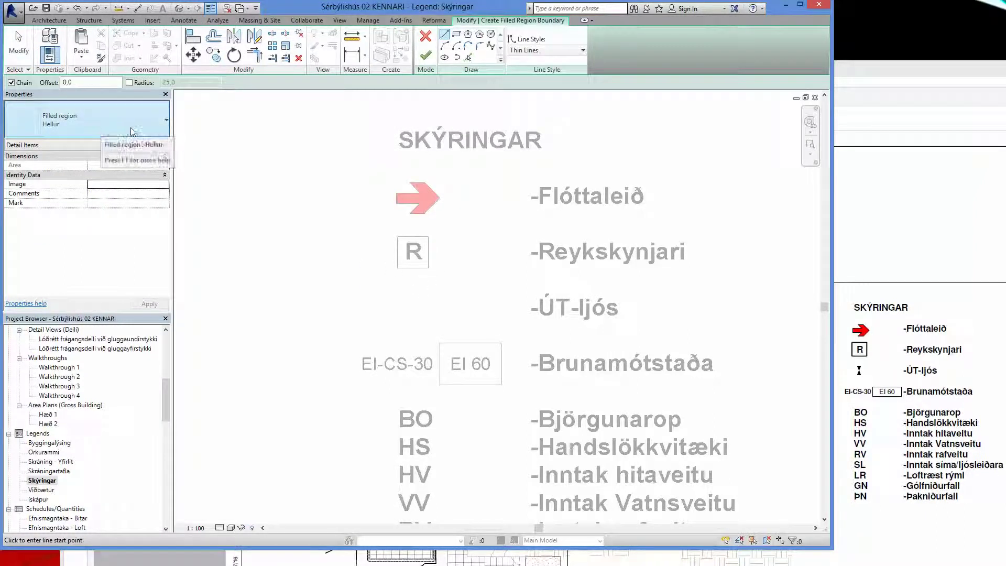
click(145, 130)
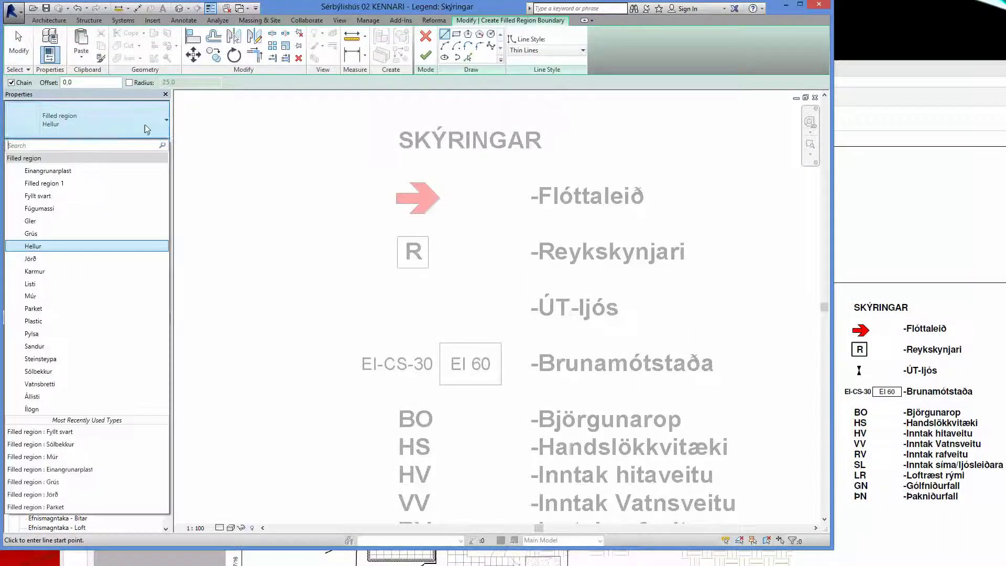
click(145, 124)
click(157, 146)
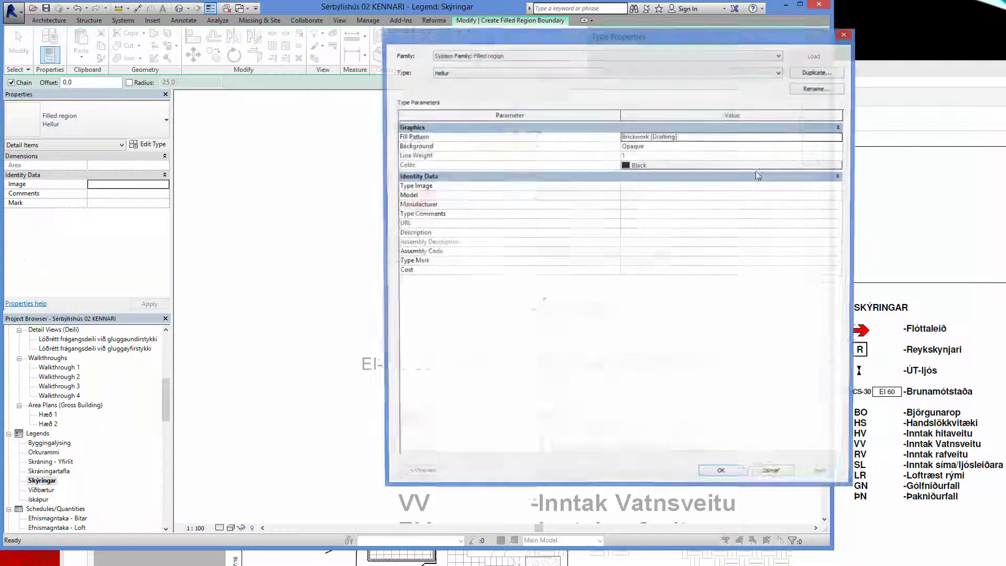
click(821, 74)
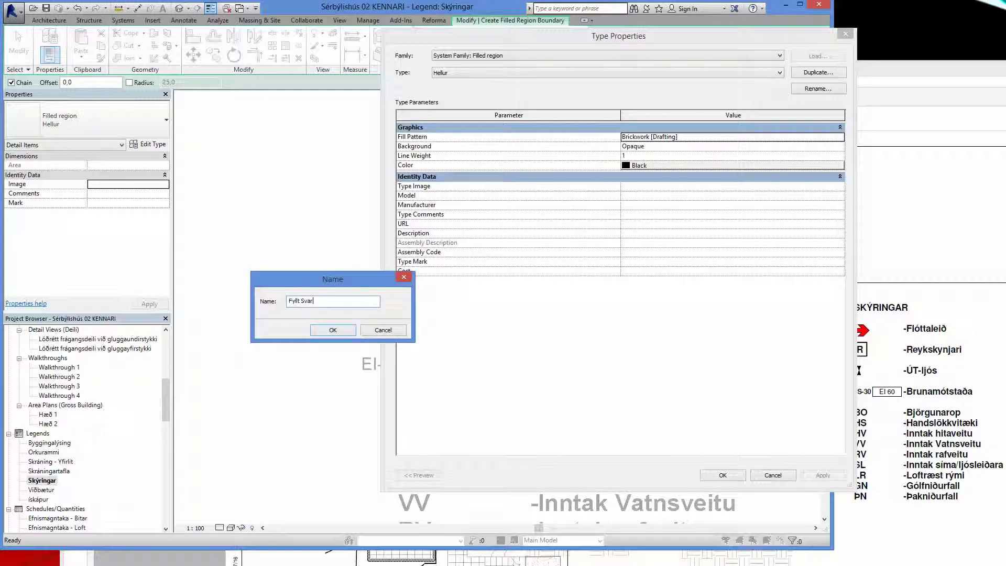
key(Return)
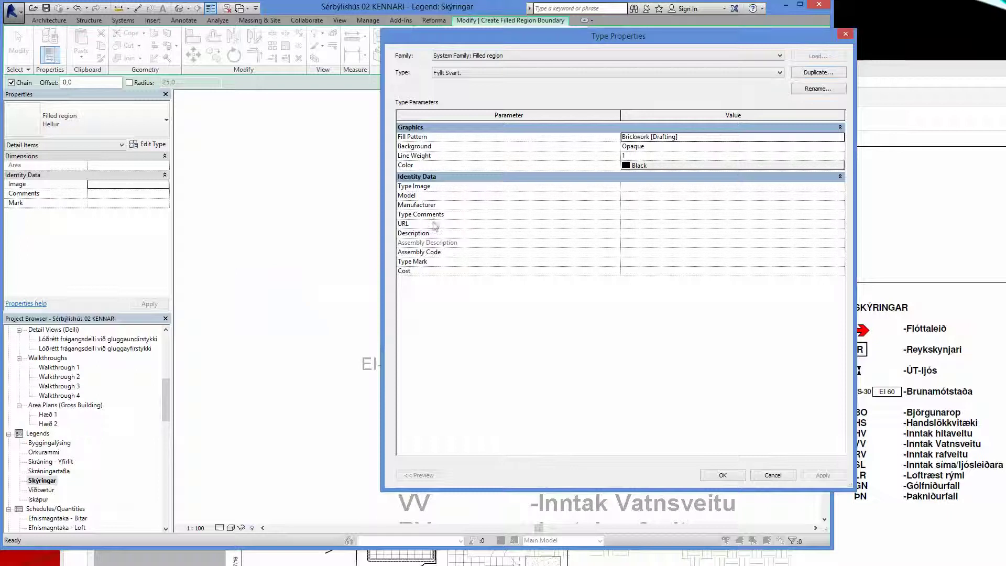
Set the new region type to the Solid fill drafting pattern with an Opaque background, keeping the color Black.
click(690, 147)
click(840, 148)
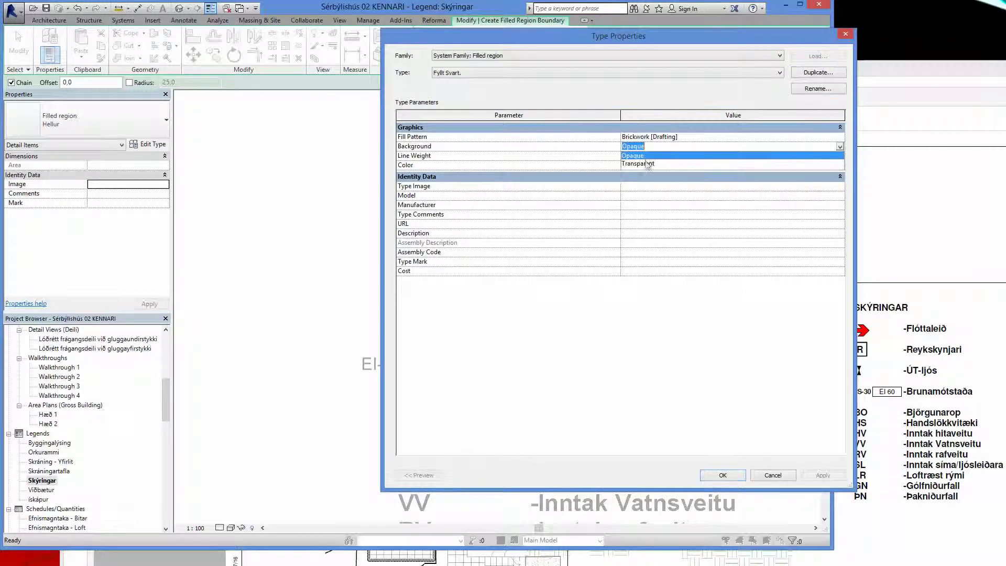
click(639, 155)
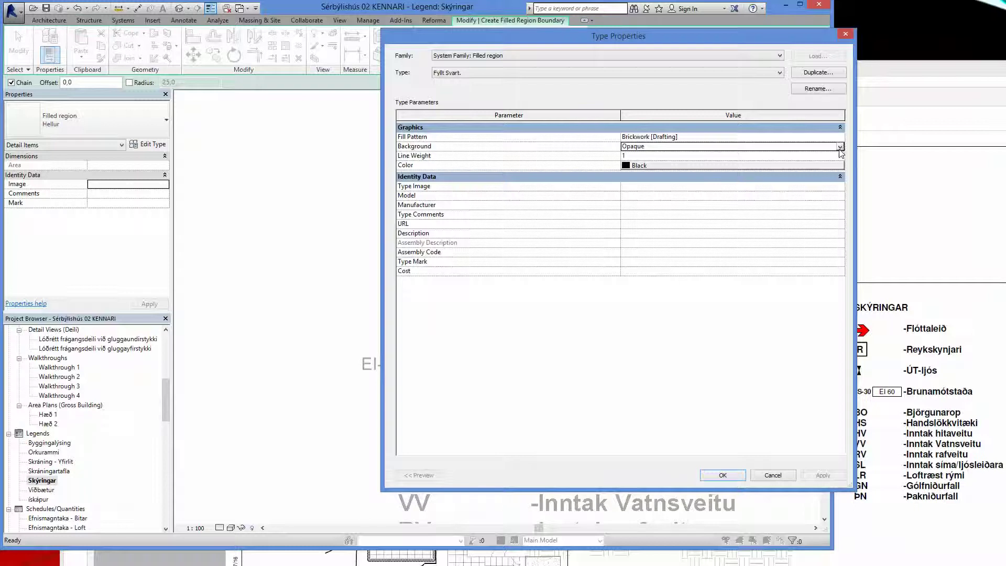
click(840, 147)
click(636, 157)
click(841, 137)
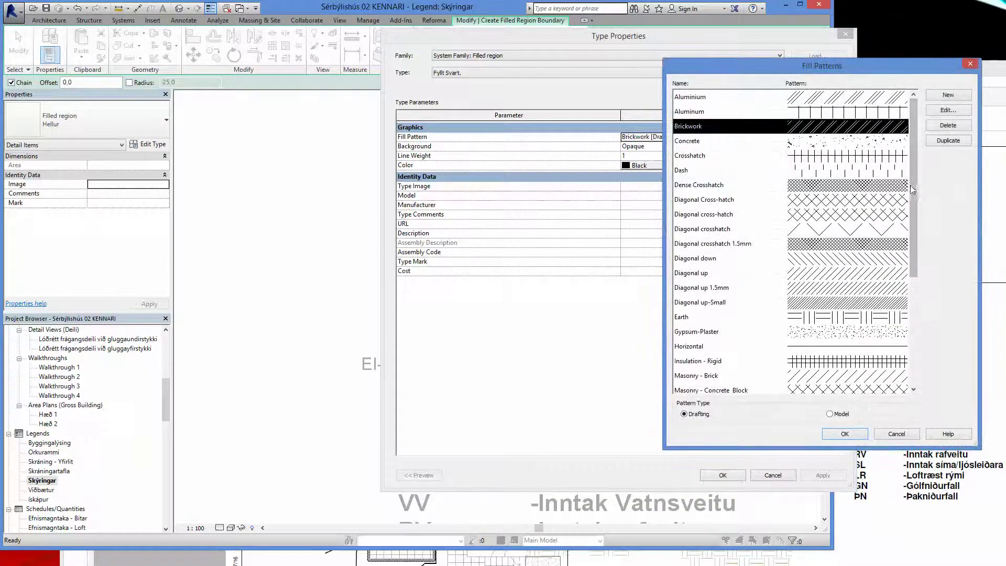
drag(913, 184, 777, 293)
click(774, 290)
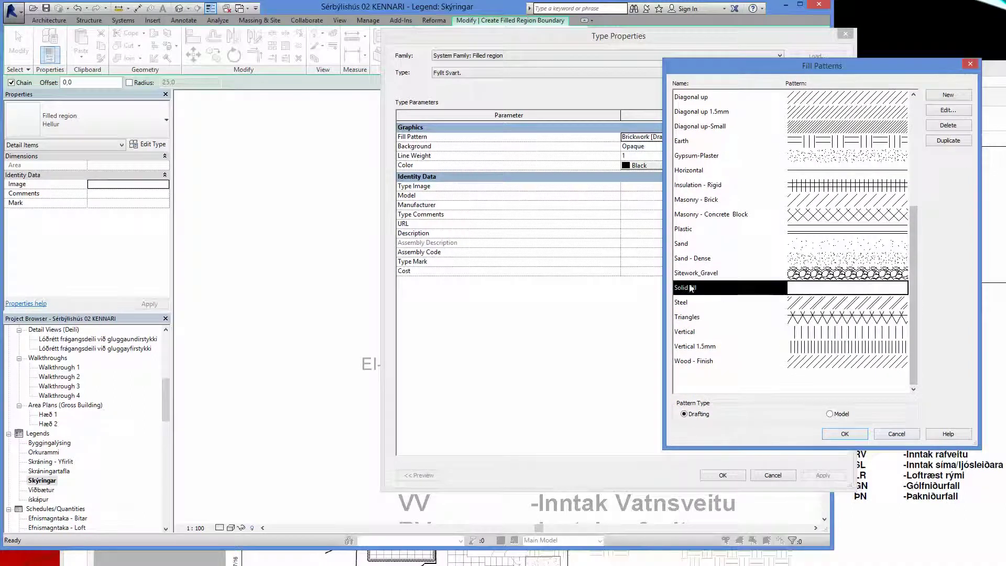
click(836, 439)
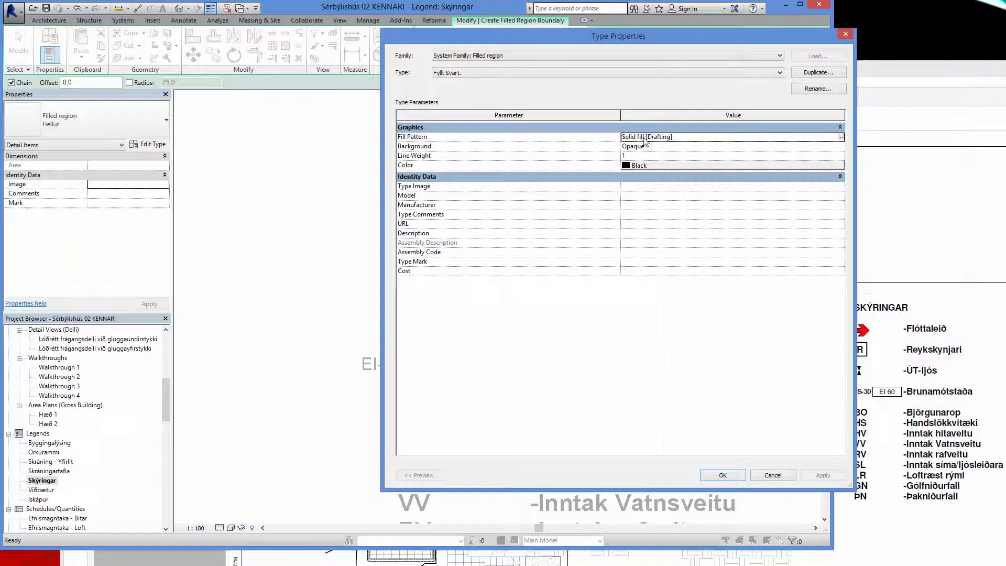
click(649, 171)
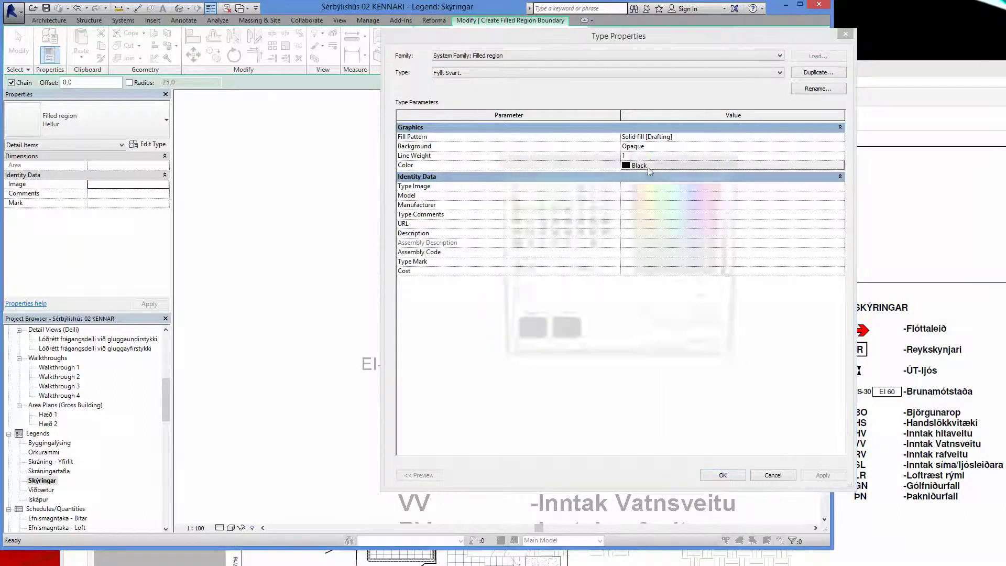
click(663, 353)
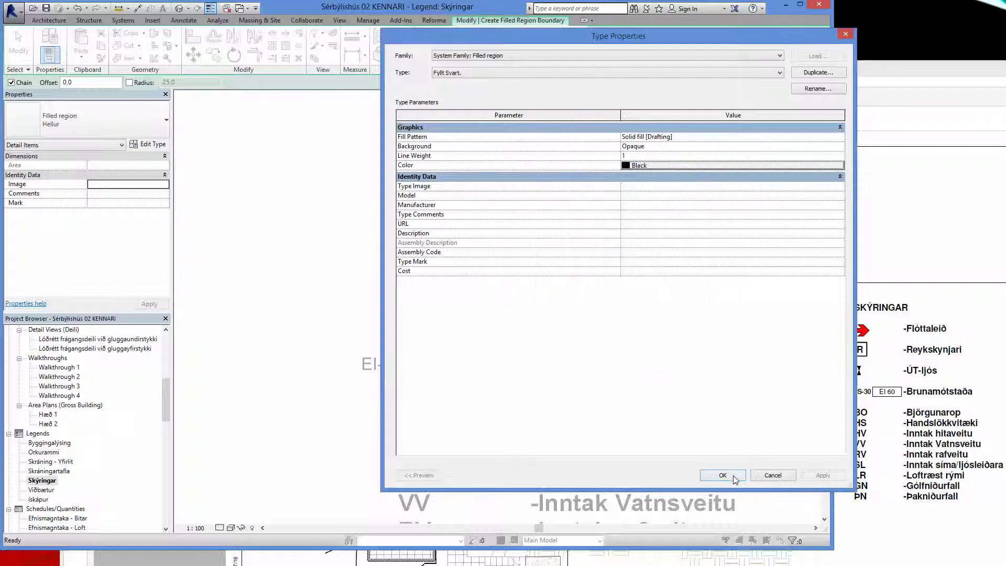
click(726, 475)
Sketch an hourglass boundary about 400 mm wide and 693 mm high in the "-ÚT-ljós" row and try to finish the region.
scroll(422, 307, up, 2)
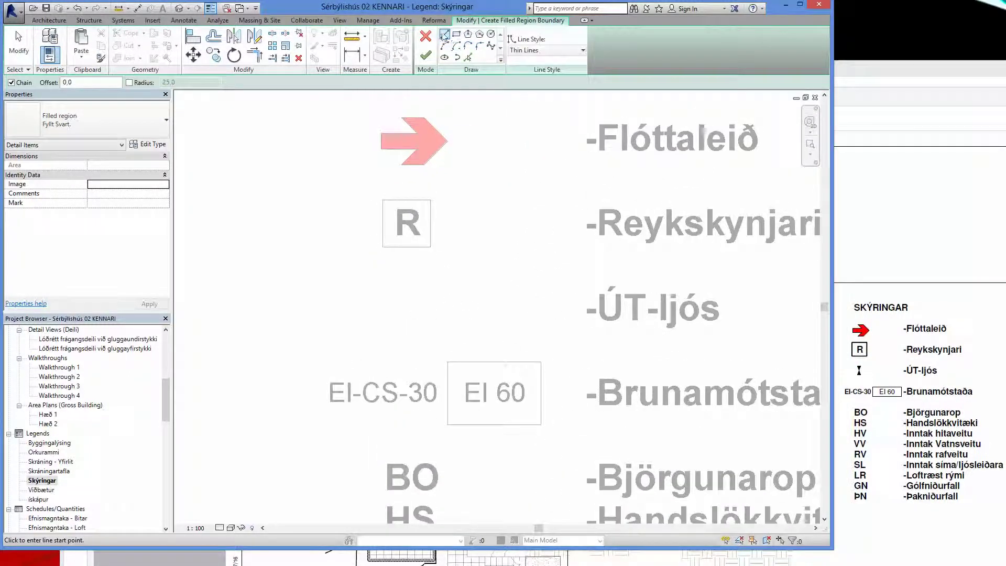
click(444, 35)
click(389, 288)
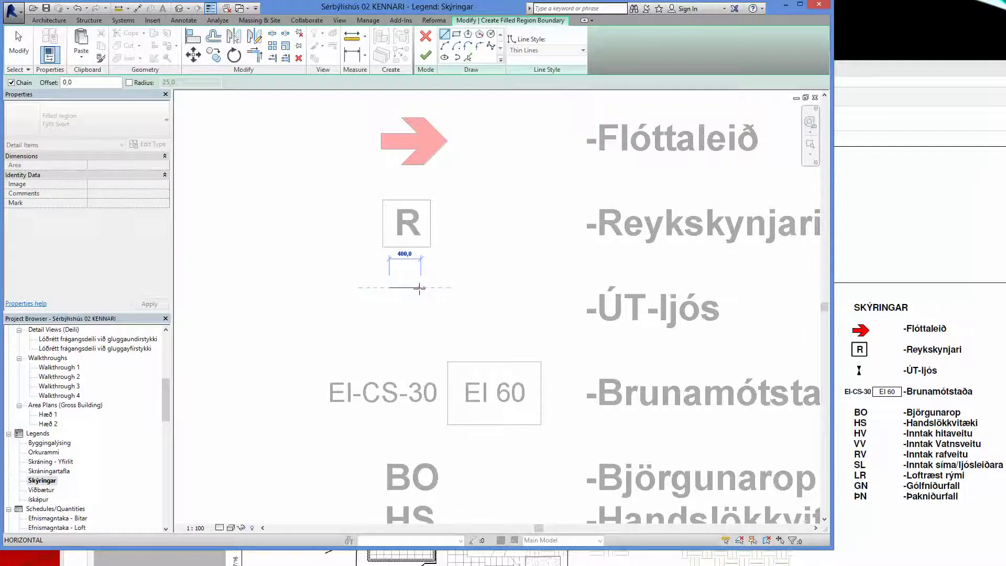
click(420, 288)
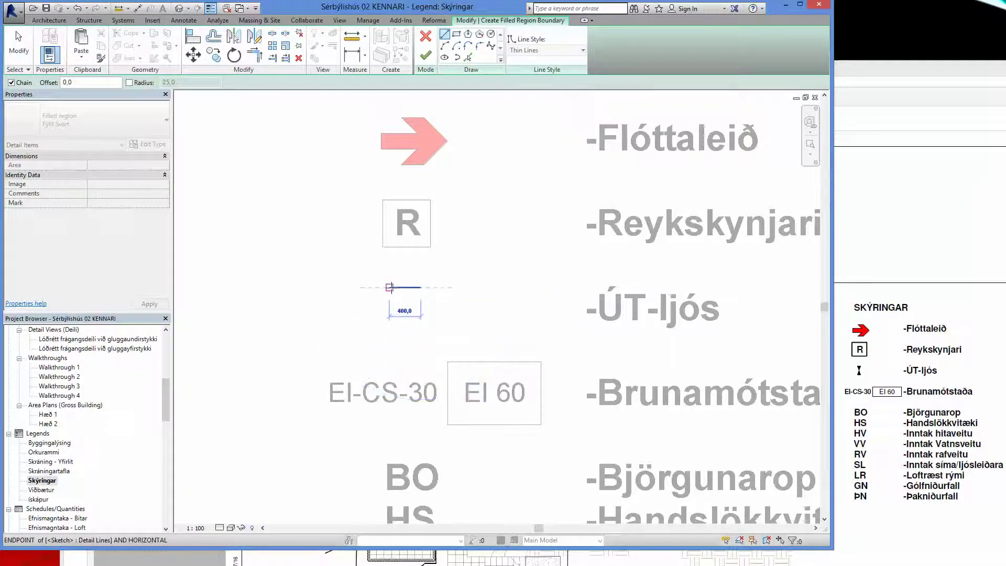
click(390, 341)
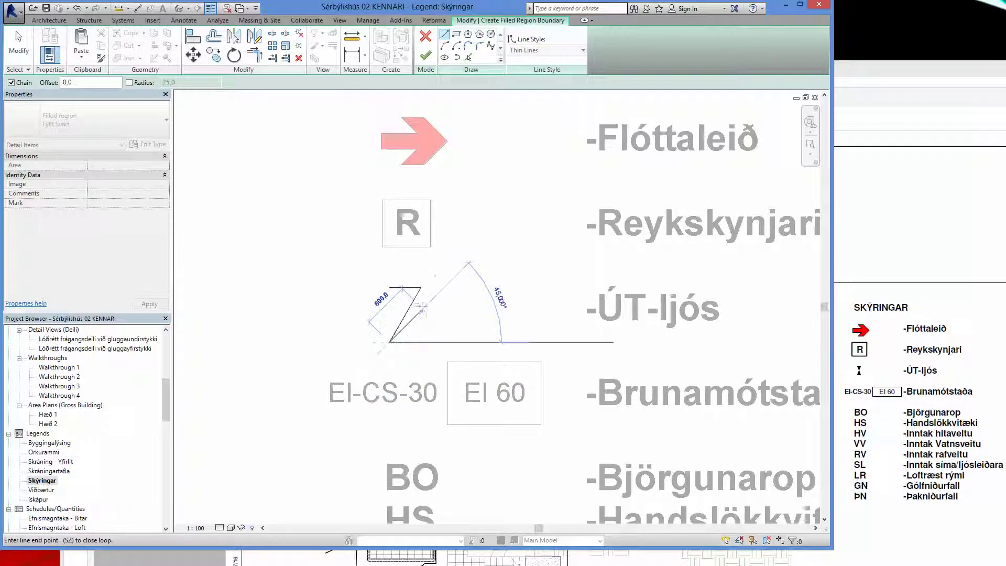
click(419, 342)
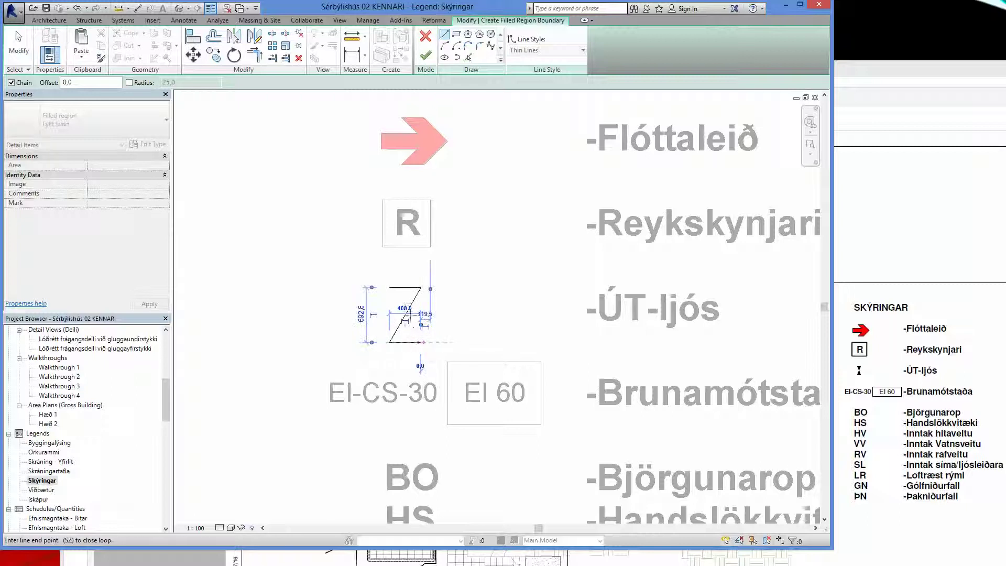
click(390, 287)
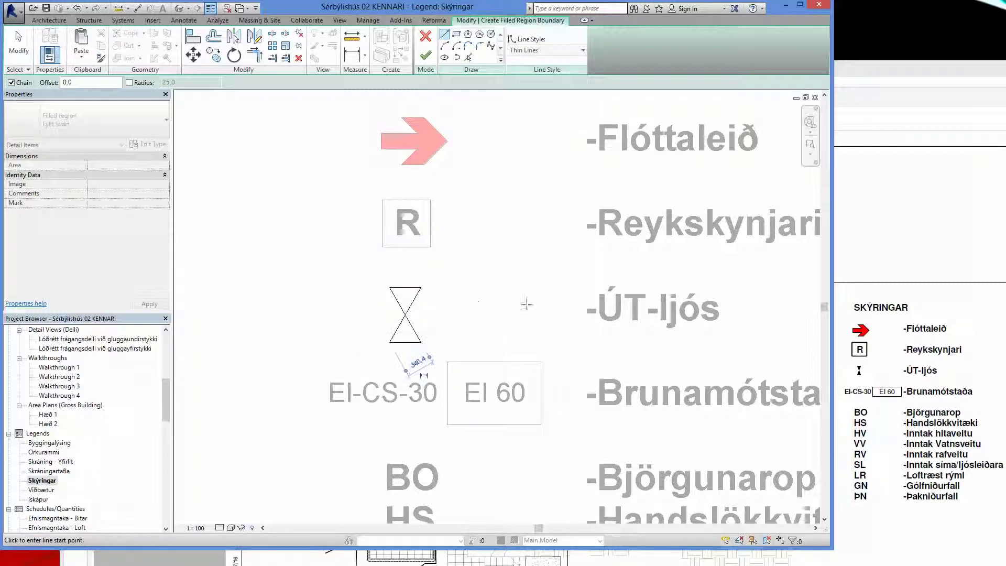
click(425, 54)
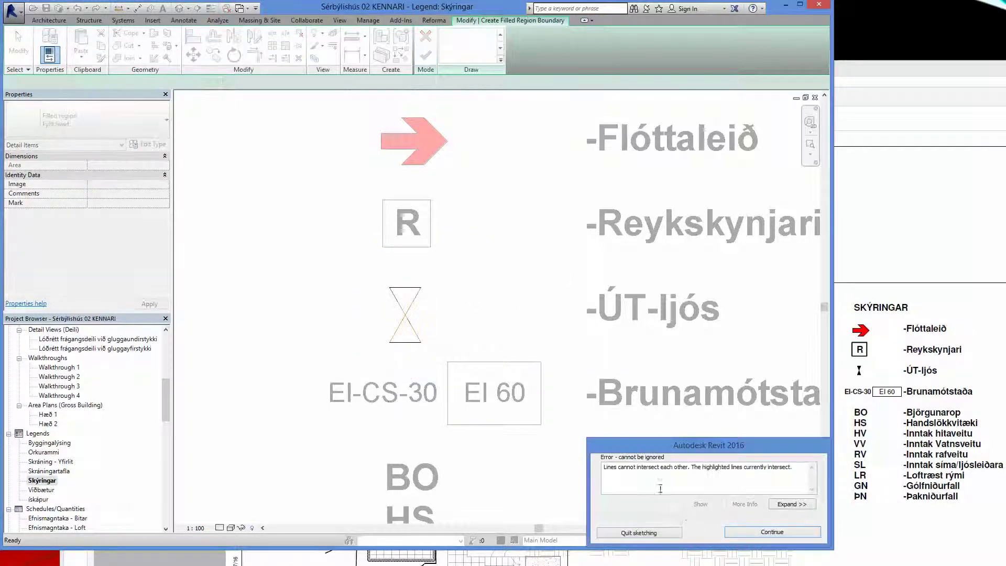
click(763, 533)
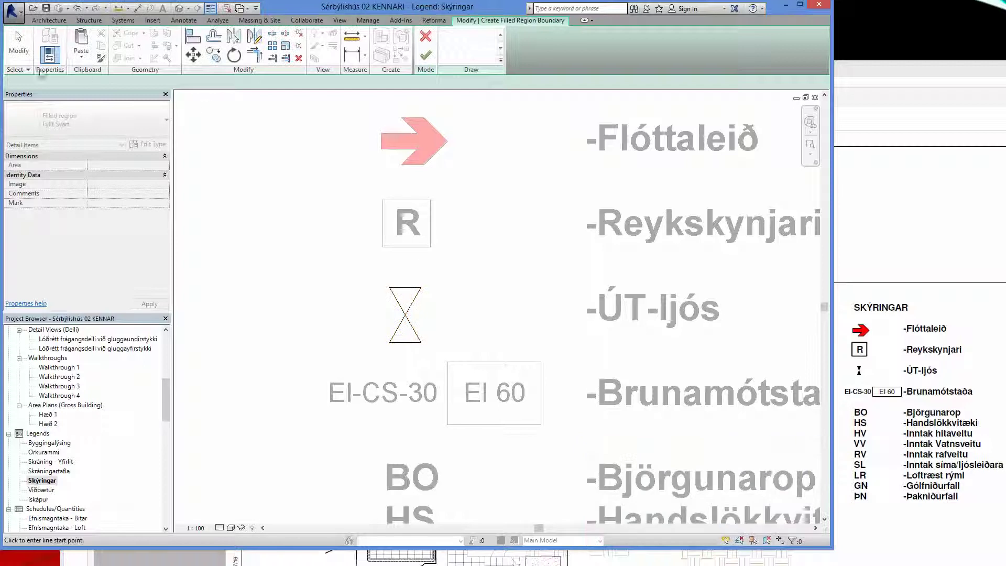
Trim the crossing diagonals to the upper triangle, delete the leftover lower line, and finish the filled region.
scroll(437, 346, up, 1)
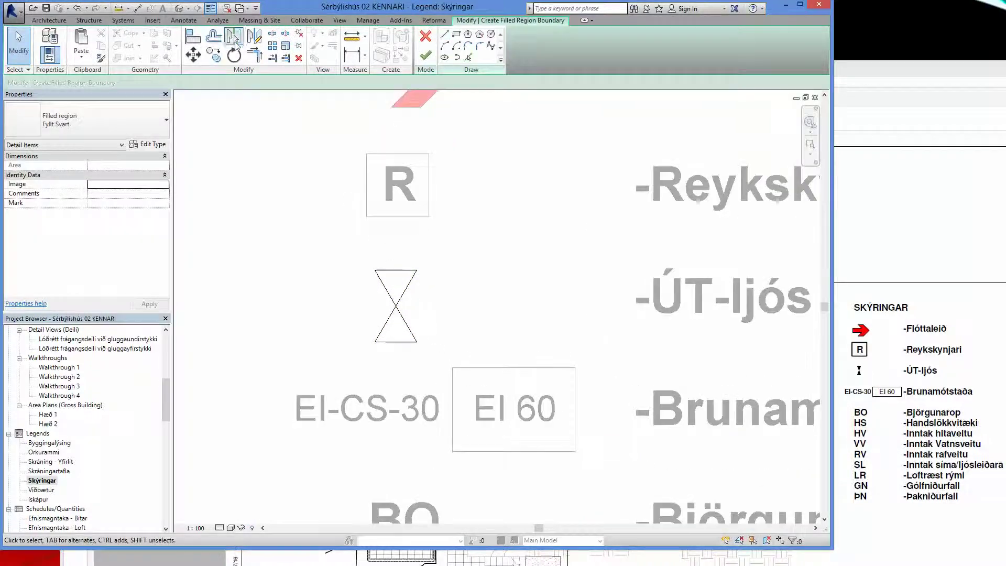
click(254, 54)
click(390, 298)
click(404, 294)
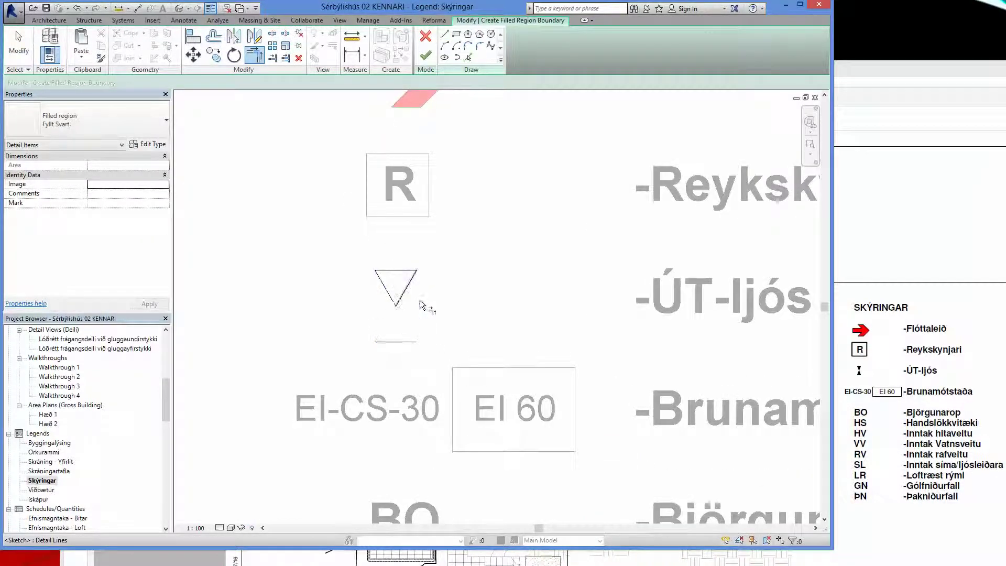
click(18, 54)
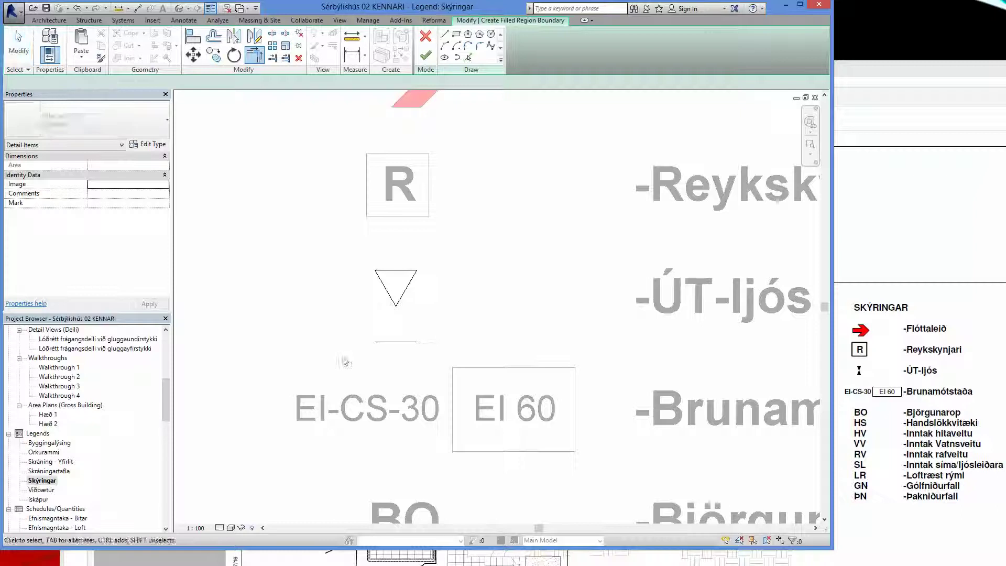
click(401, 341)
key(Delete)
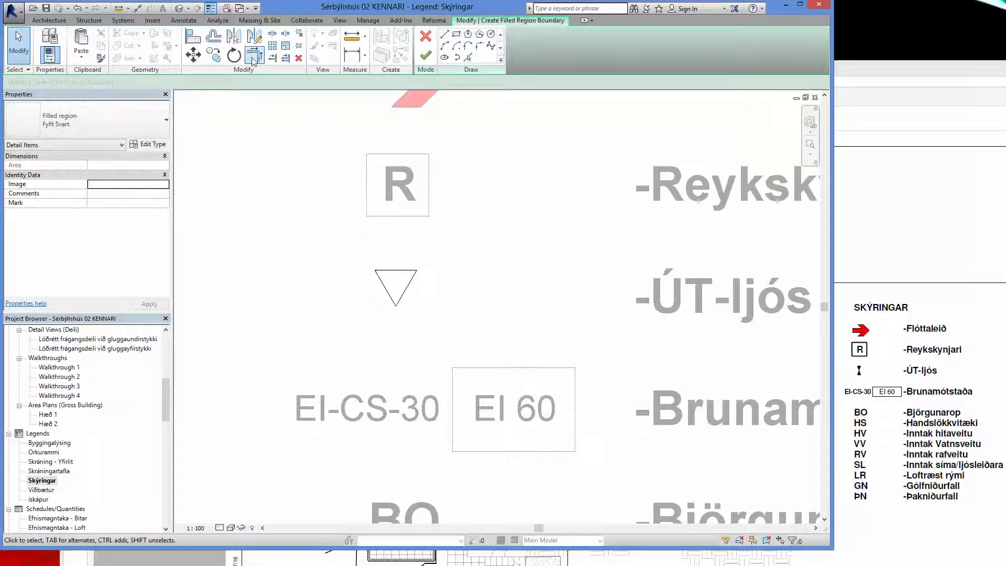
click(425, 55)
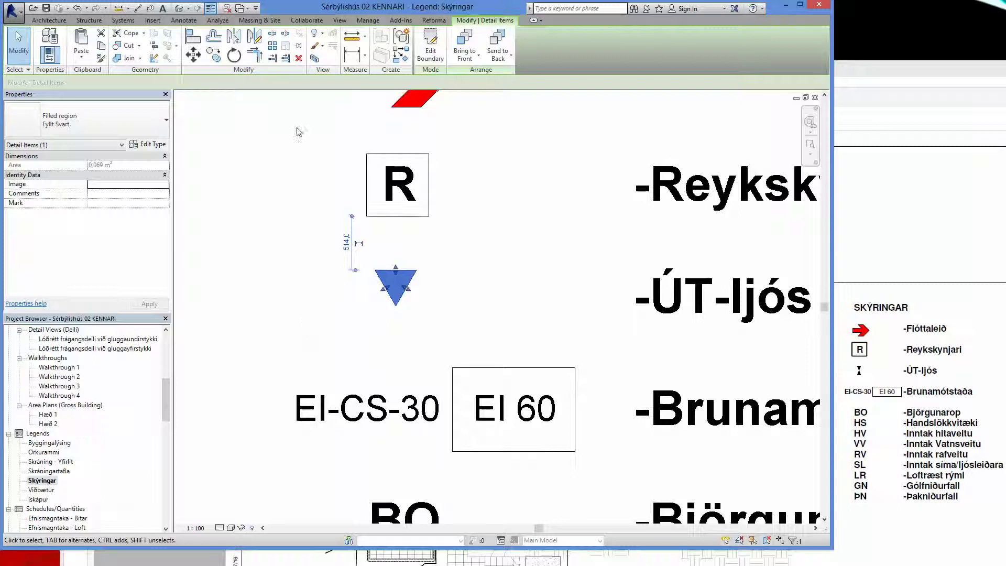
Mirror a copy of the black triangle about a horizontal axis through its lower tip to complete the hourglass symbol.
click(255, 36)
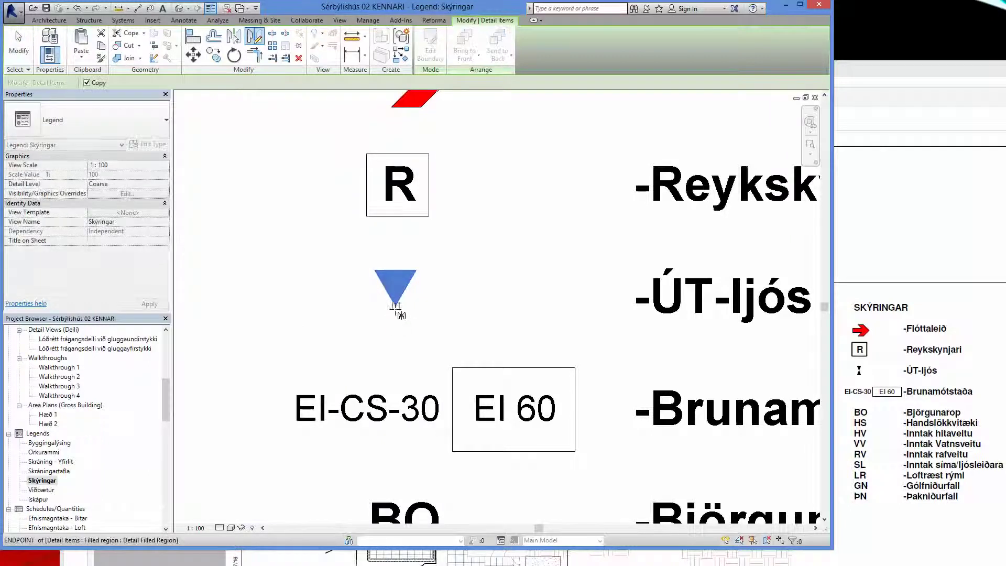
click(395, 308)
click(480, 320)
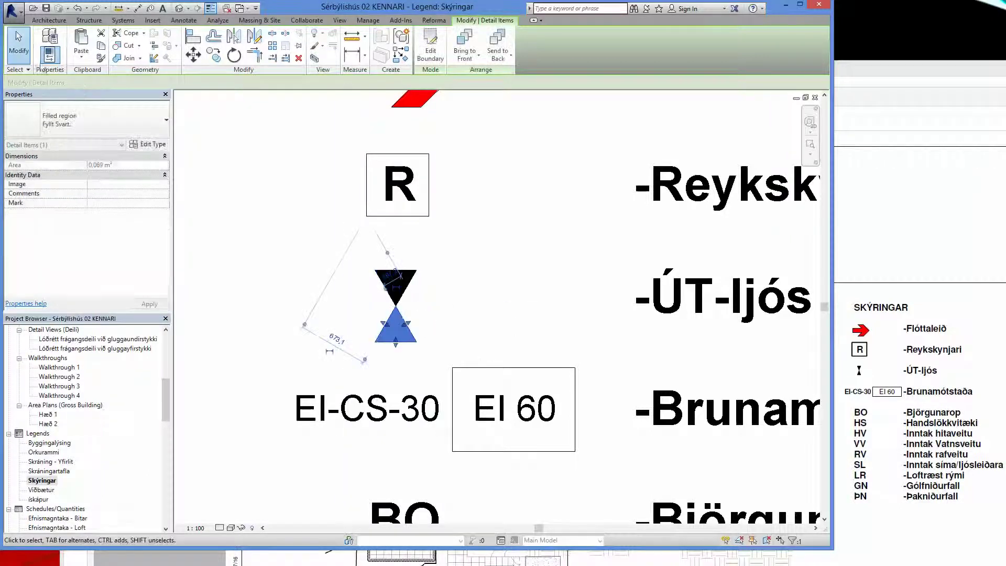
key(Escape)
key(Escape)
scroll(274, 232, down, 3)
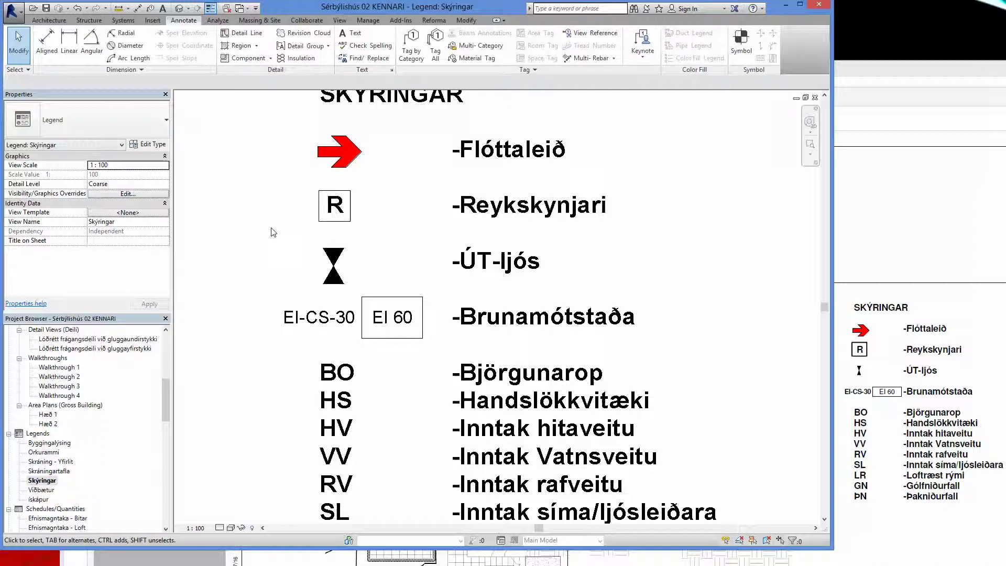
scroll(274, 232, down, 3)
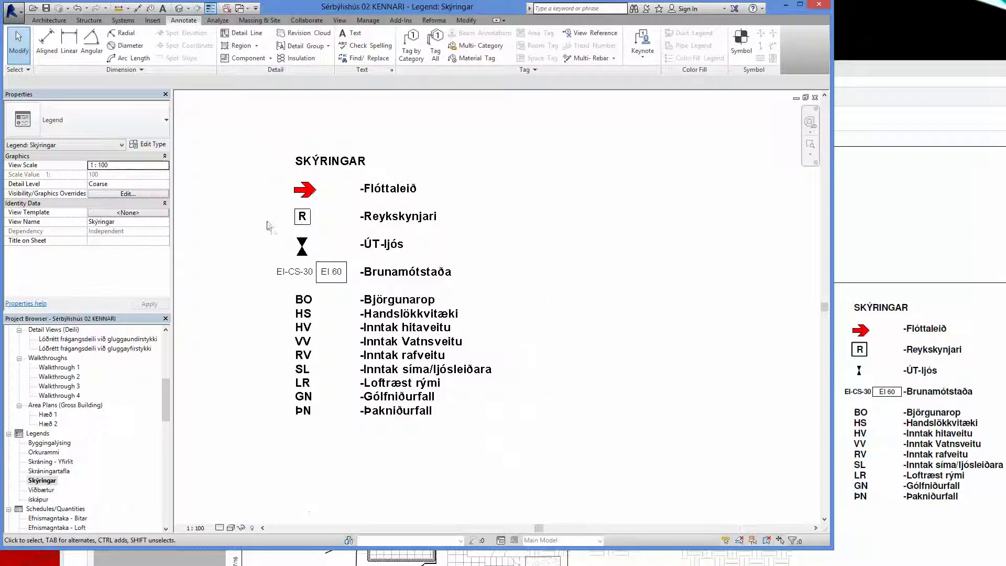
scroll(283, 221, up, 3)
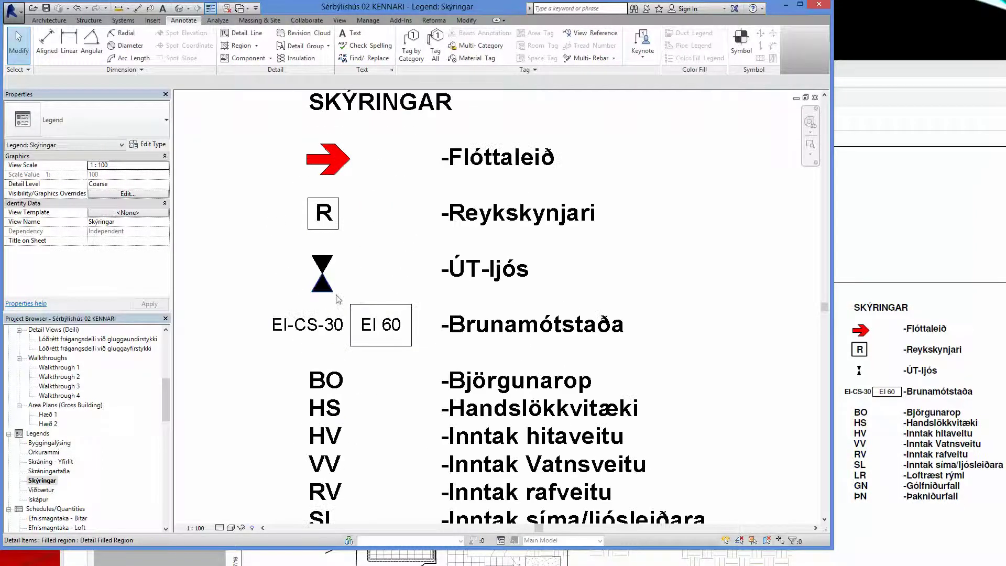
scroll(291, 268, down, 2)
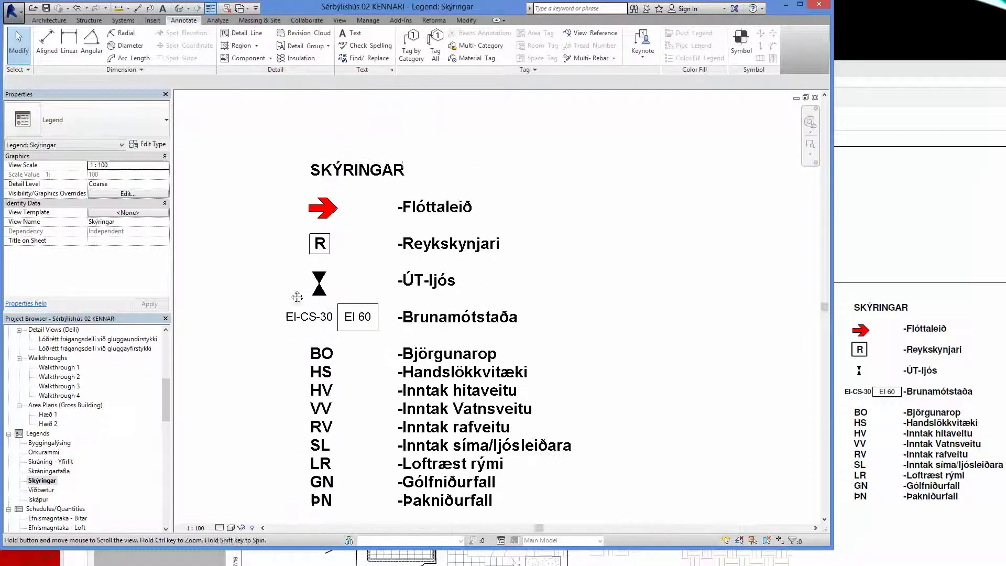
scroll(292, 295, up, 1)
middle_drag(265, 301, 306, 249)
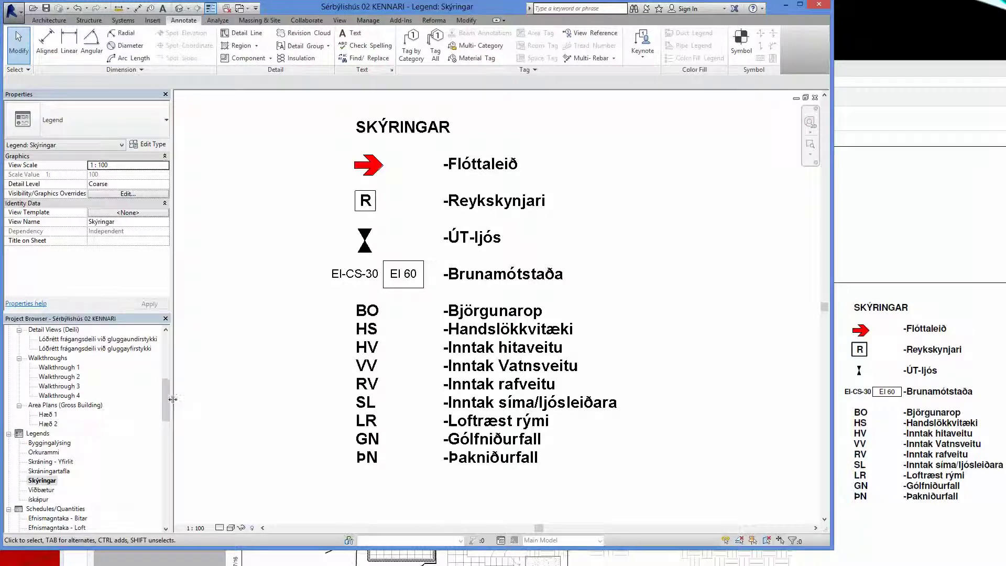
Open sheet 01-01 - Grunnmynd 1.hæð and place the Skýringar legend in the empty area beside the floor plan, above the title block.
drag(169, 404, 170, 454)
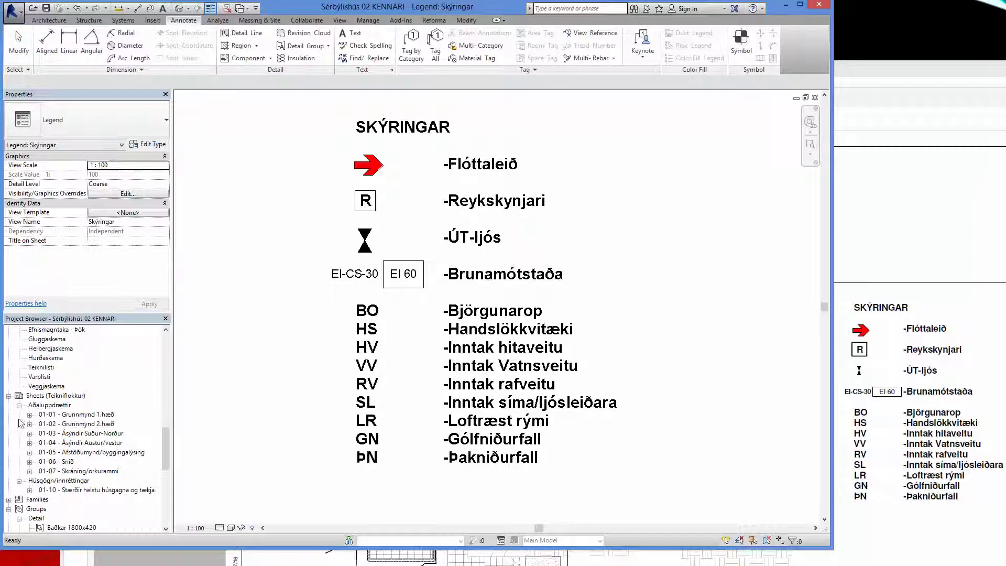
click(67, 415)
double_click(67, 414)
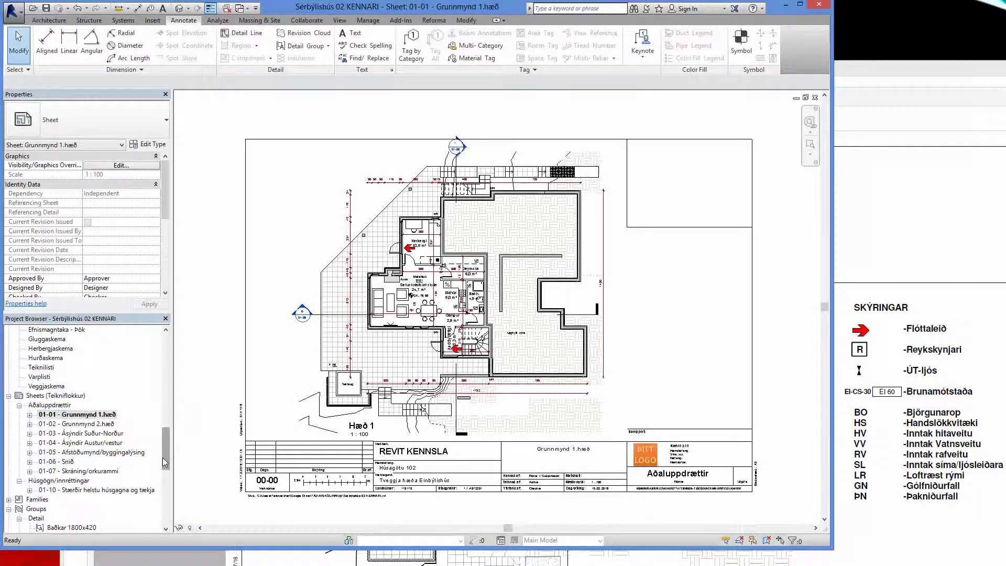
drag(164, 432, 161, 428)
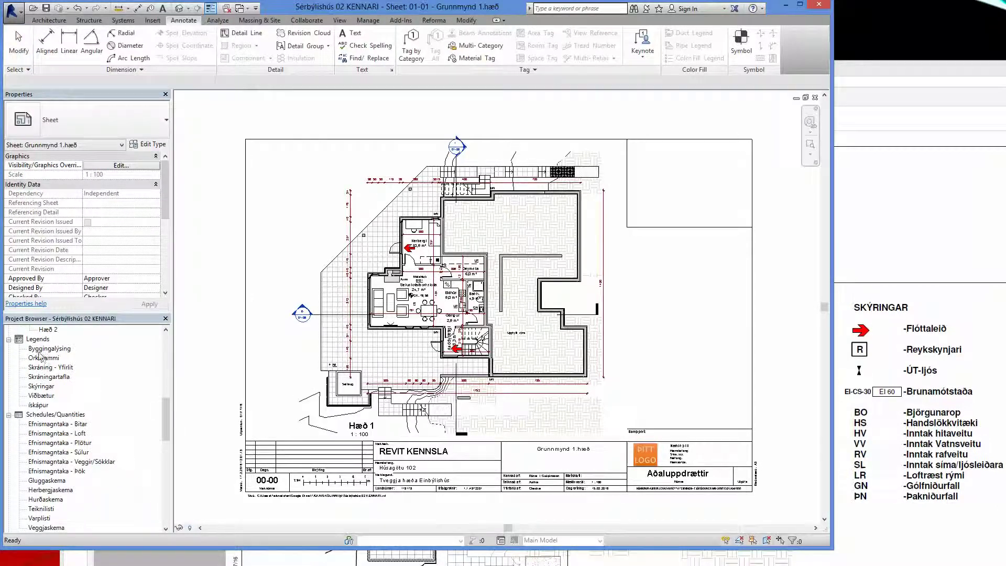
click(42, 386)
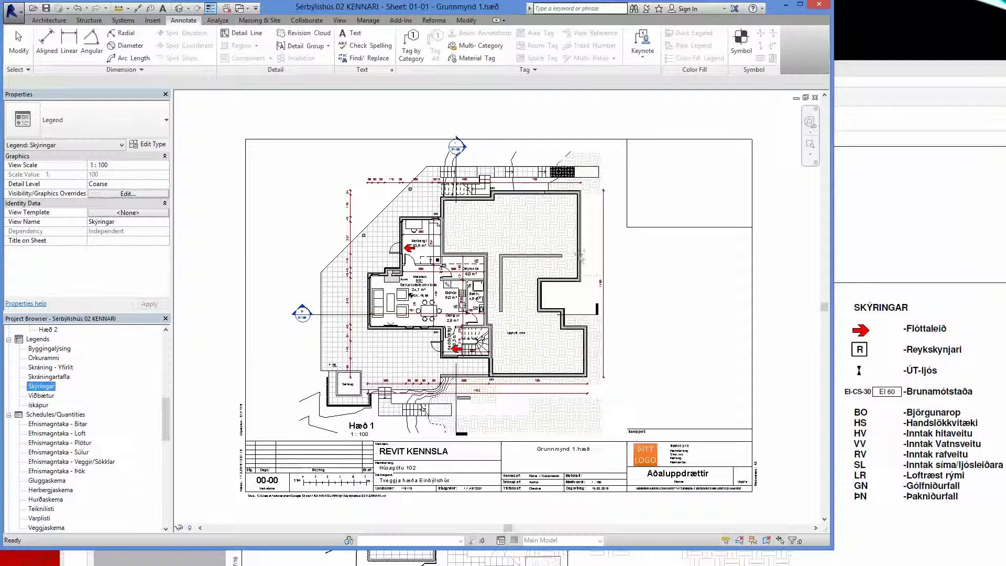
drag(661, 301, 662, 302)
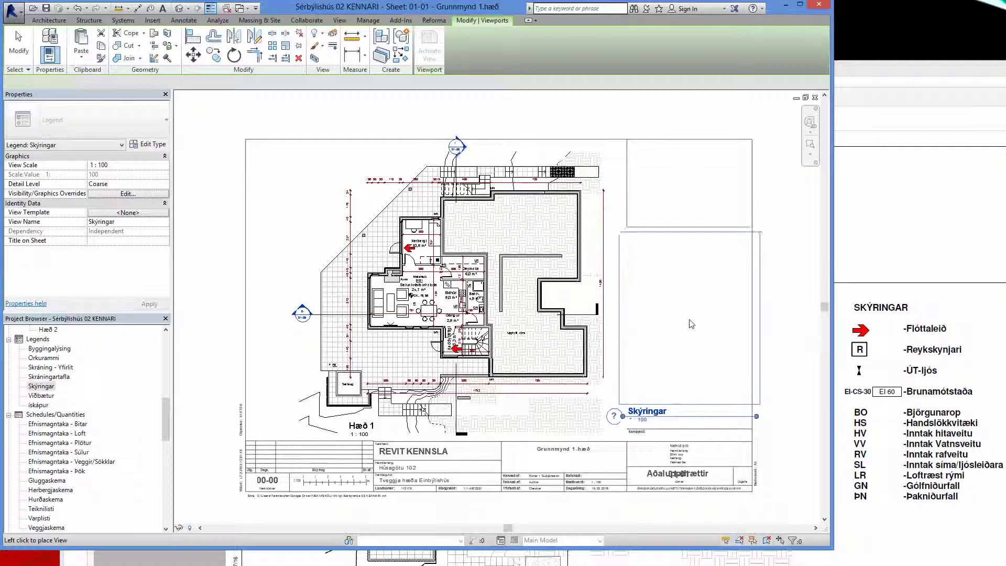
click(688, 324)
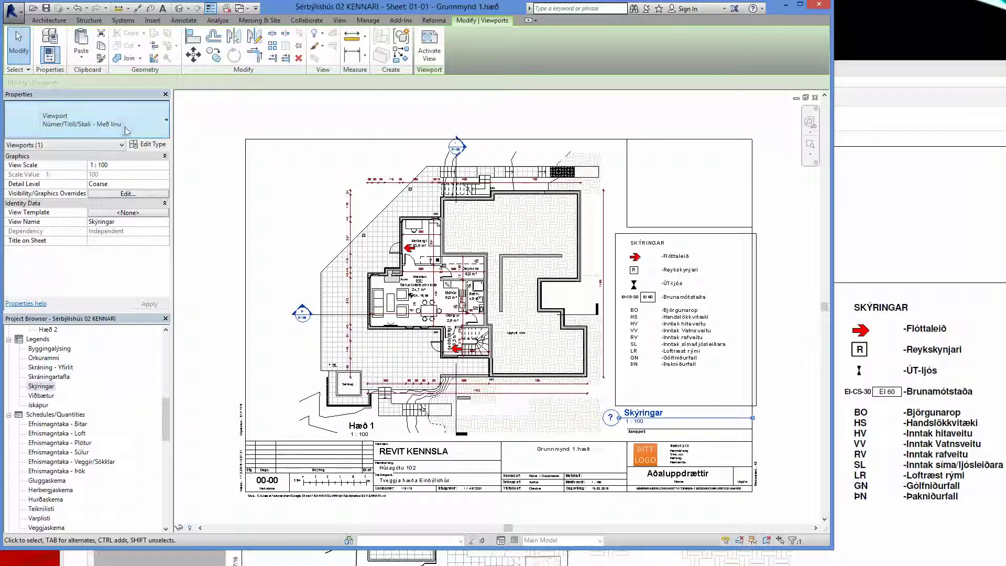
Change the placed Skýringar legend's viewport type to Engin texti.
click(154, 130)
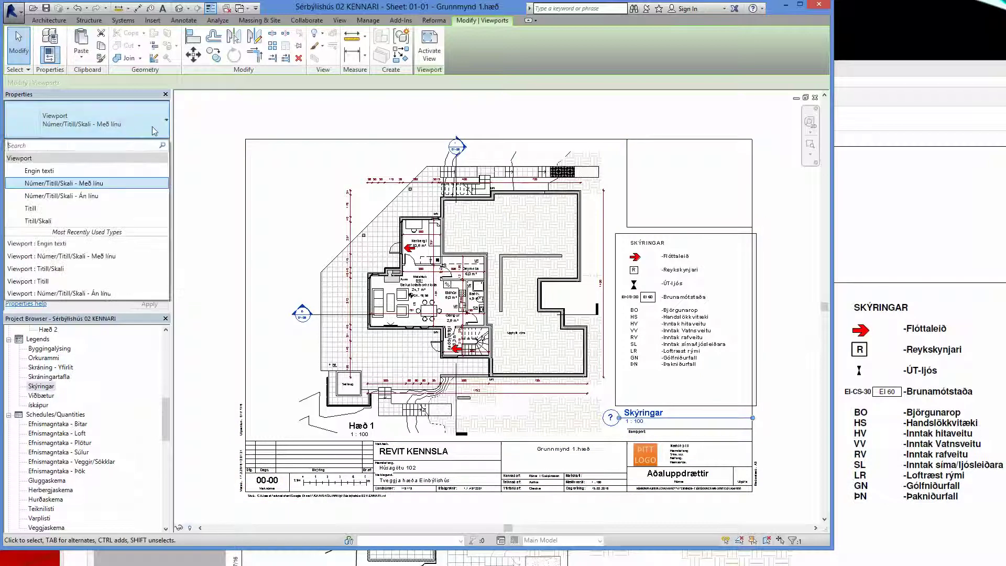
click(39, 171)
click(801, 363)
scroll(741, 354, up, 3)
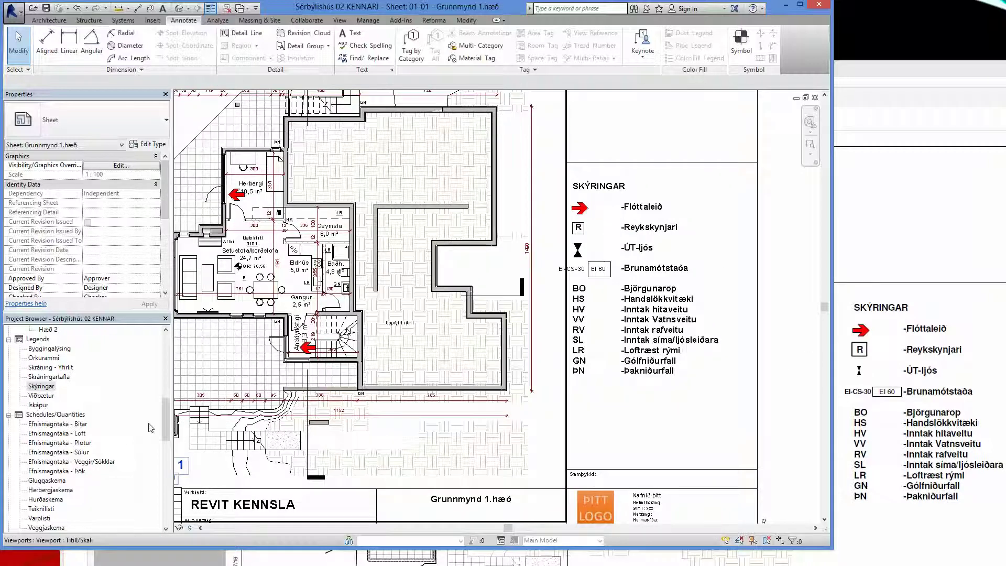
Open sheet 01-02 - Grunnmynd 2.hæð and examine the Skýringar legend beside its floor plan.
scroll(131, 440, down, 4)
click(93, 464)
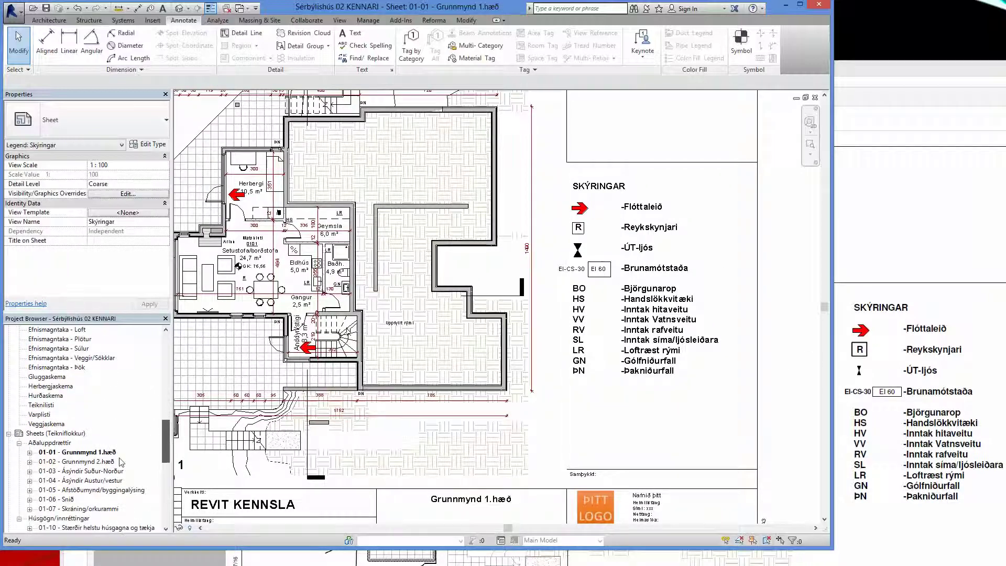
double_click(92, 464)
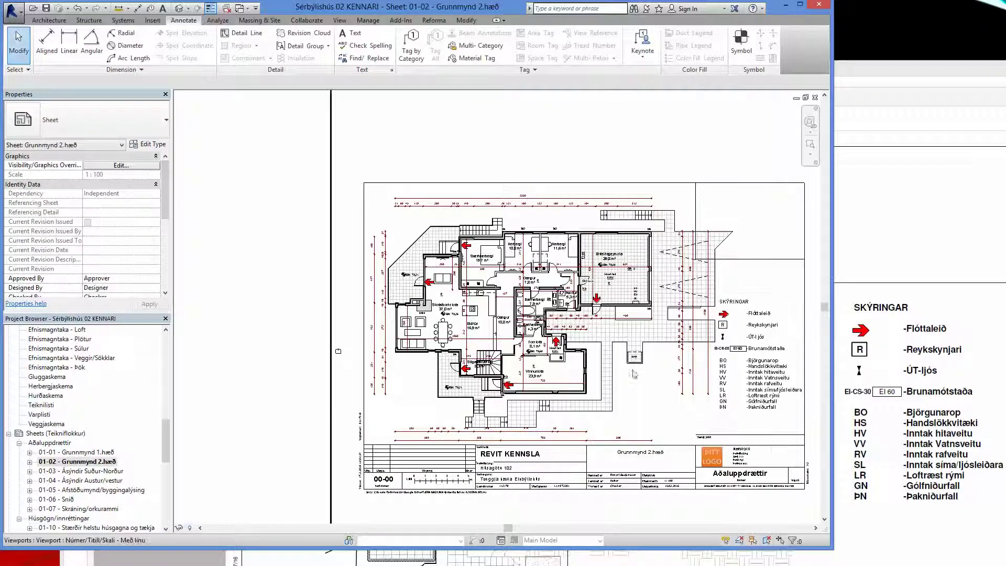
scroll(617, 375, up, 2)
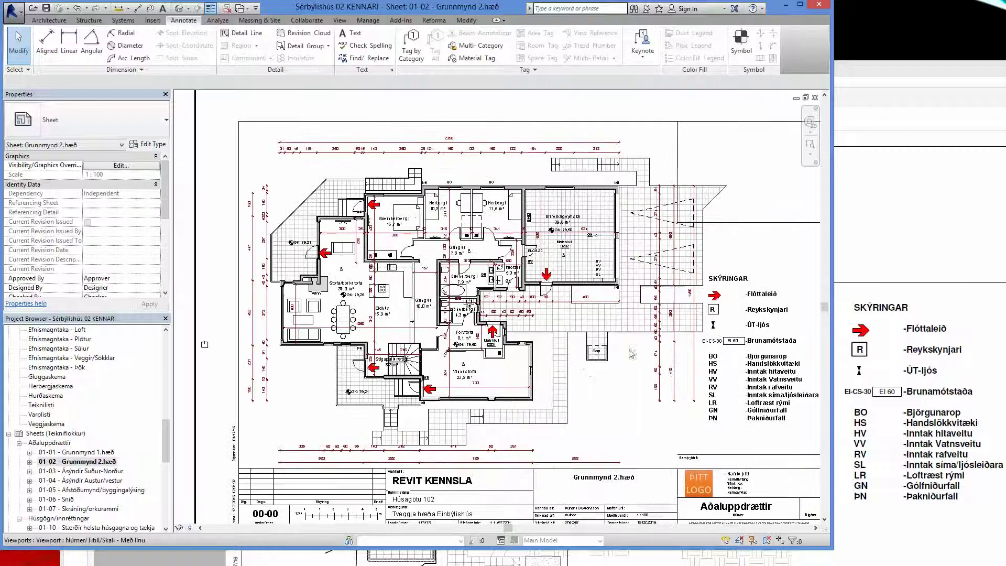
scroll(632, 353, down, 2)
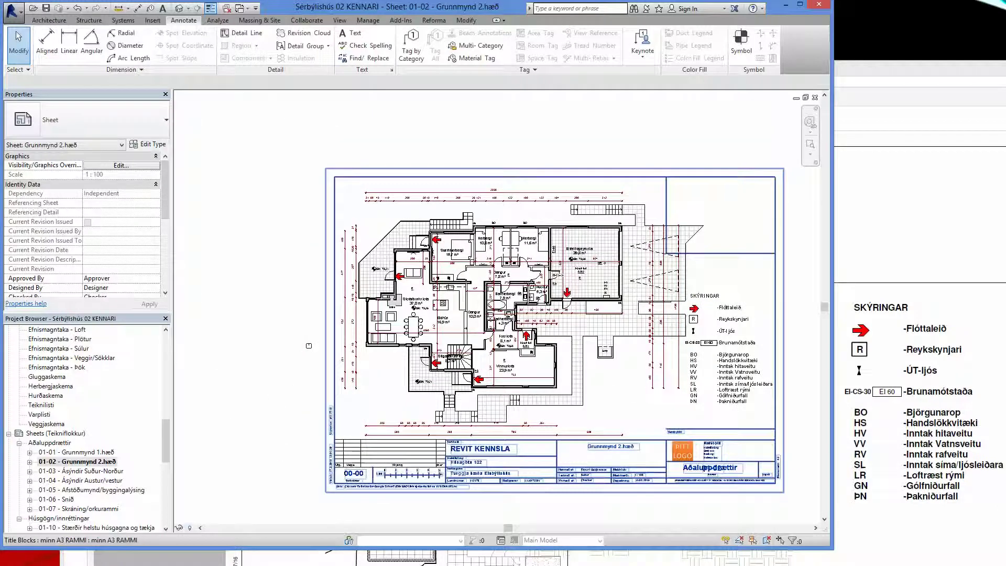